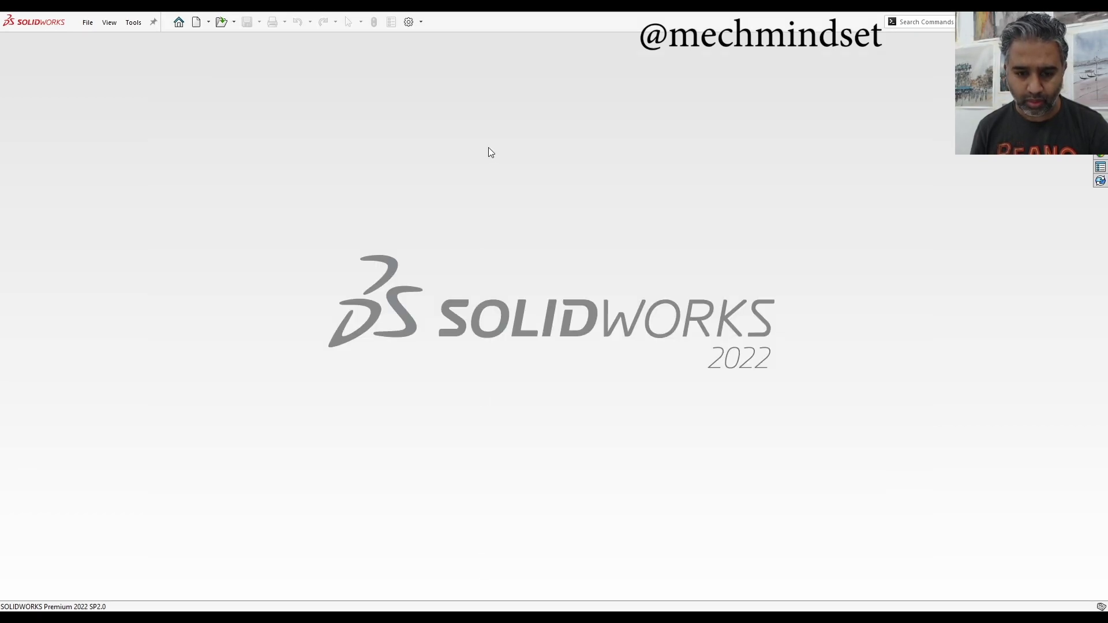
Create a new part document and open a sketch on the Front Plane
click(88, 27)
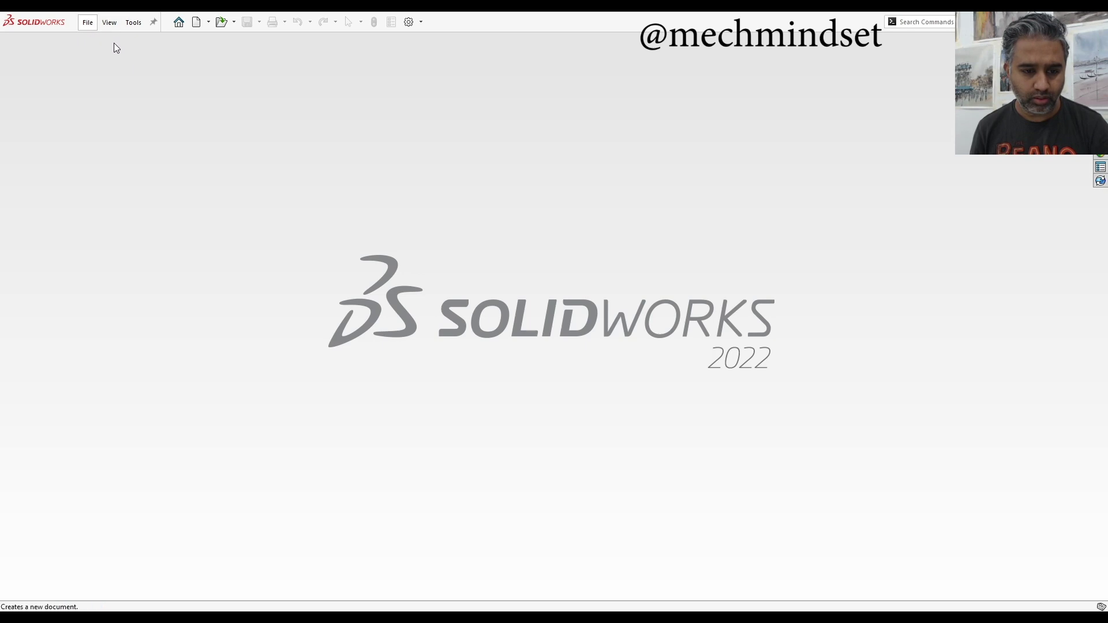
click(113, 43)
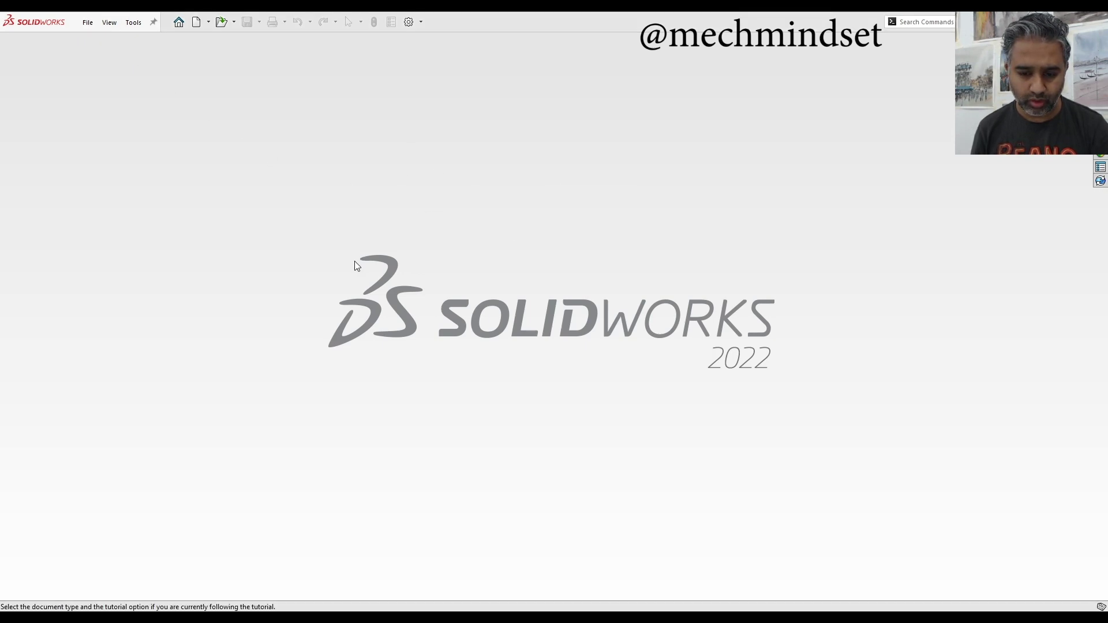
click(552, 426)
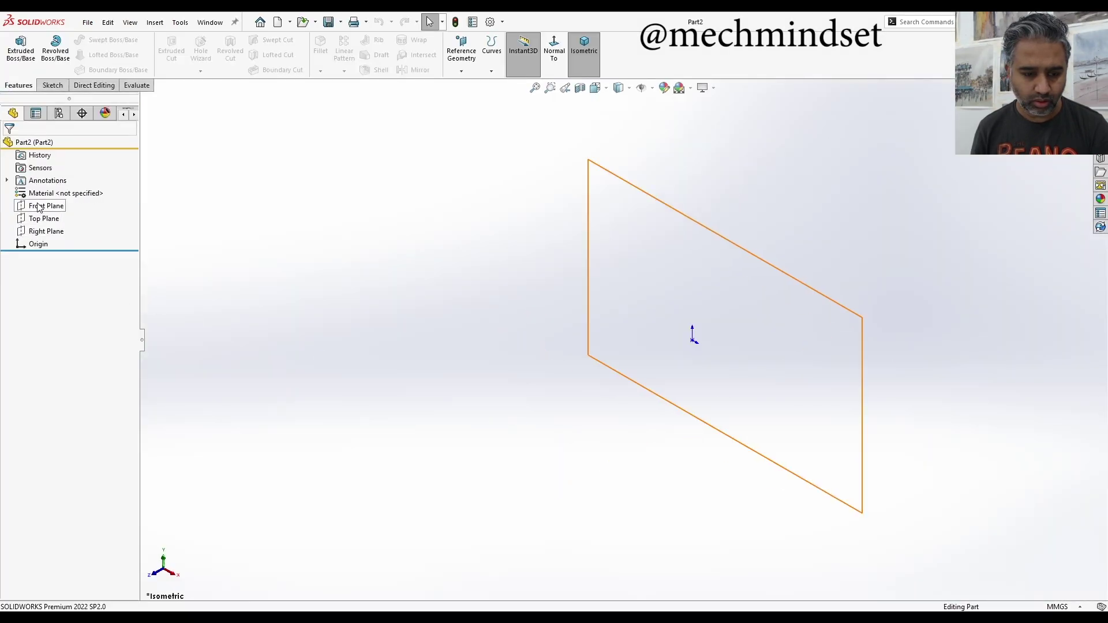
click(52, 85)
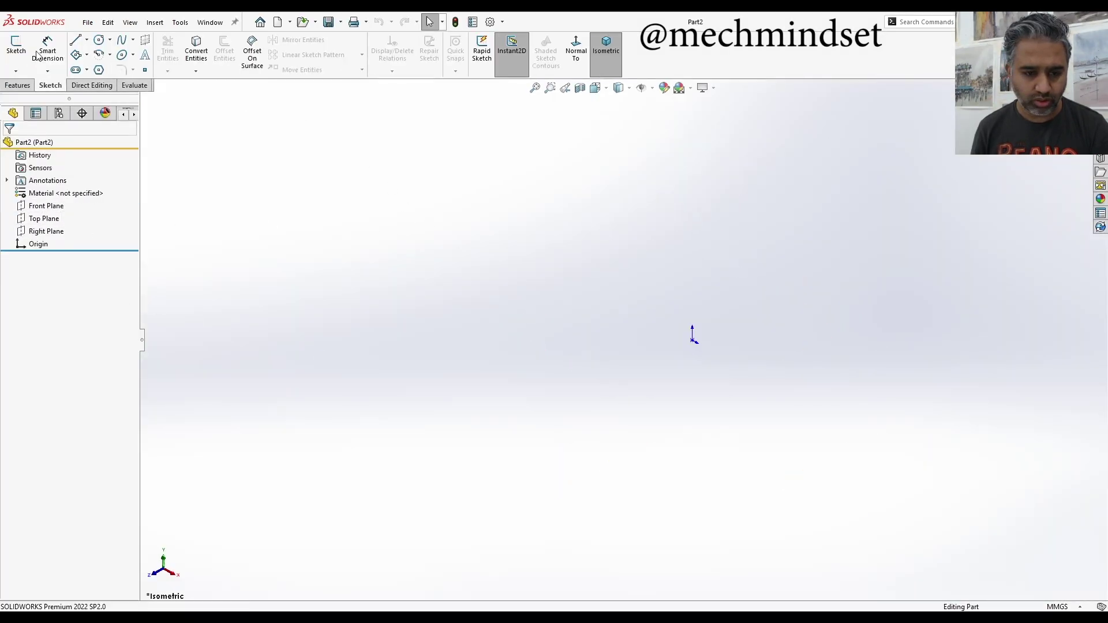
click(16, 49)
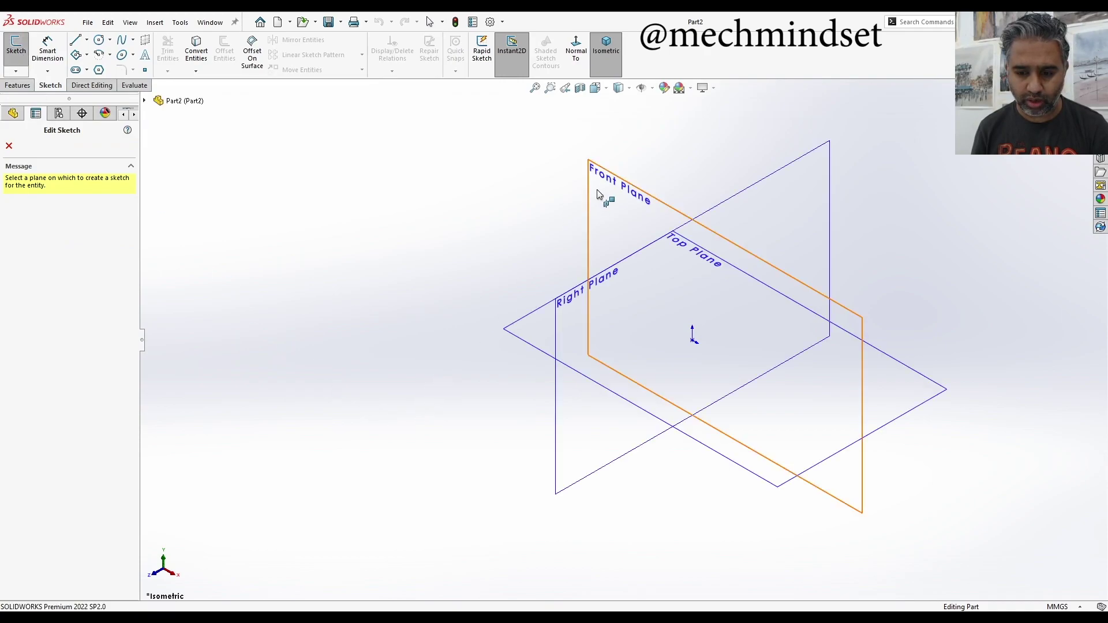
click(619, 181)
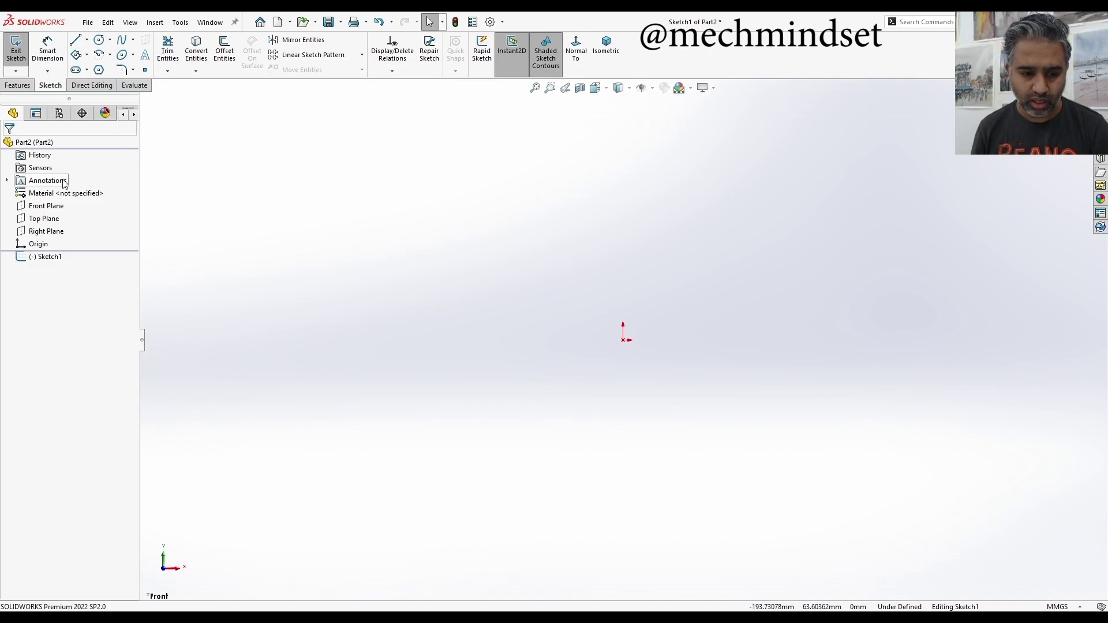
Sketch a 90° centerpoint arc of about 57 mm radius centred on the origin, running from horizontally right of it to directly above
click(101, 55)
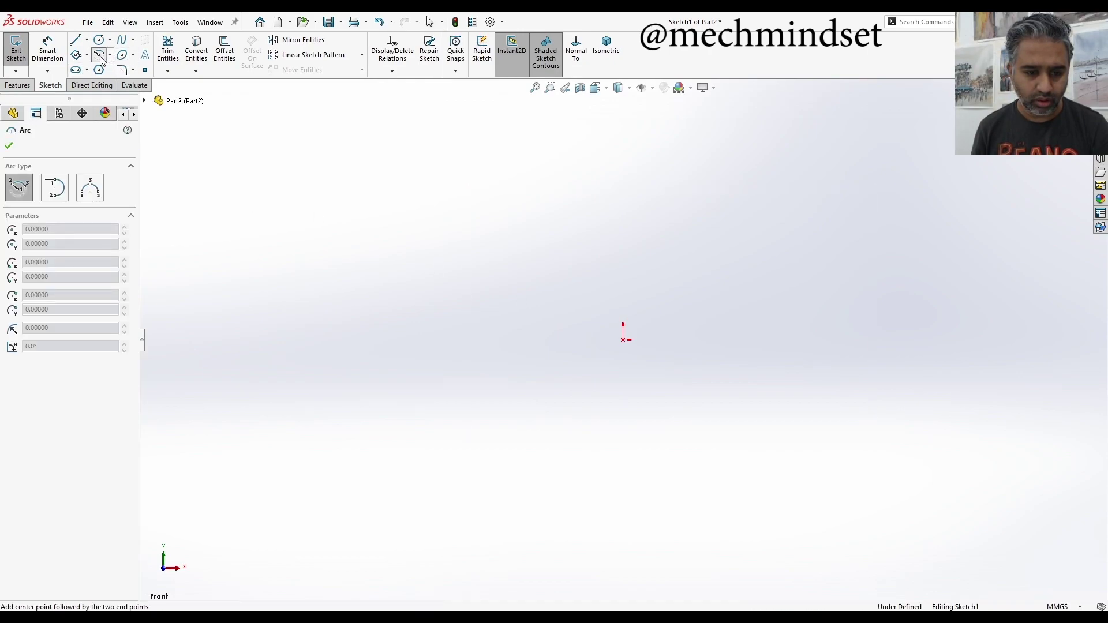
click(624, 339)
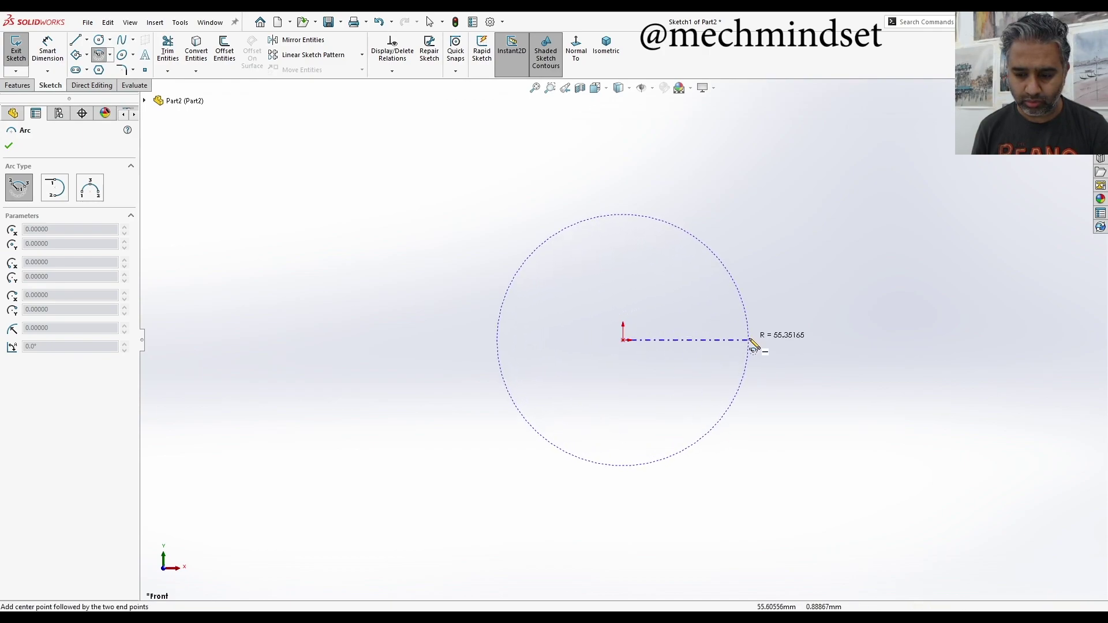
click(752, 343)
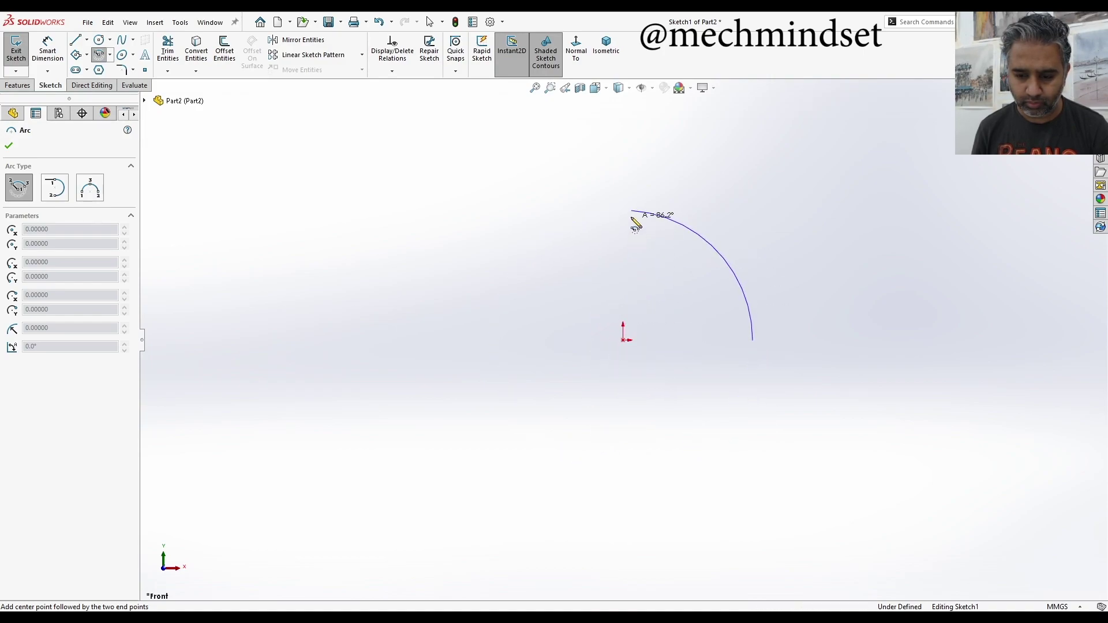
click(623, 211)
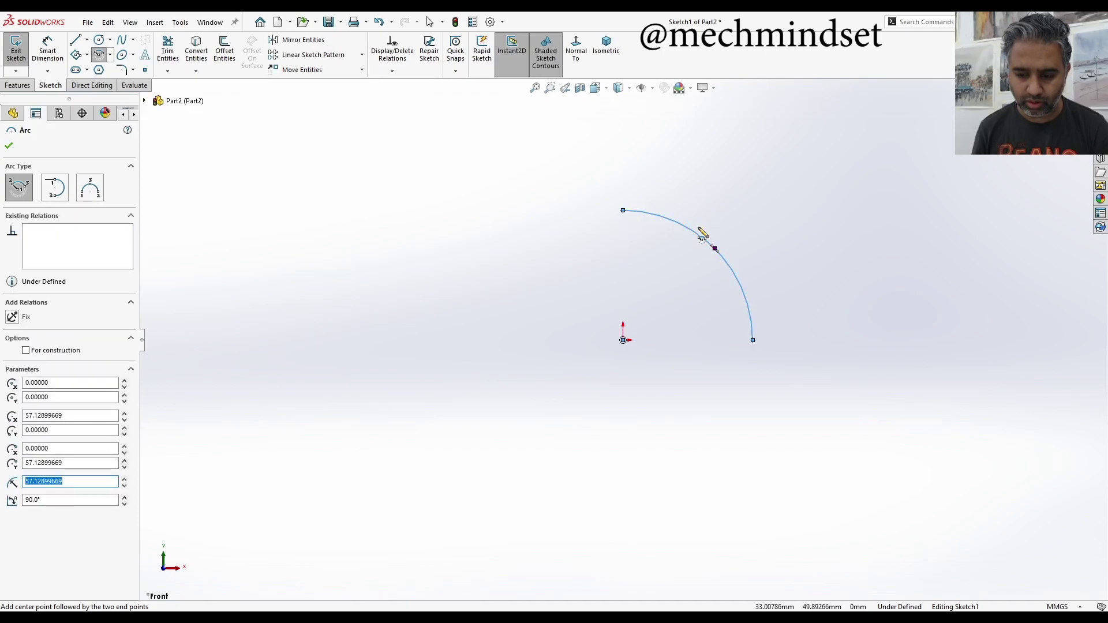
Dimension the arc's radius as 60 mm and exit the sketch
click(48, 57)
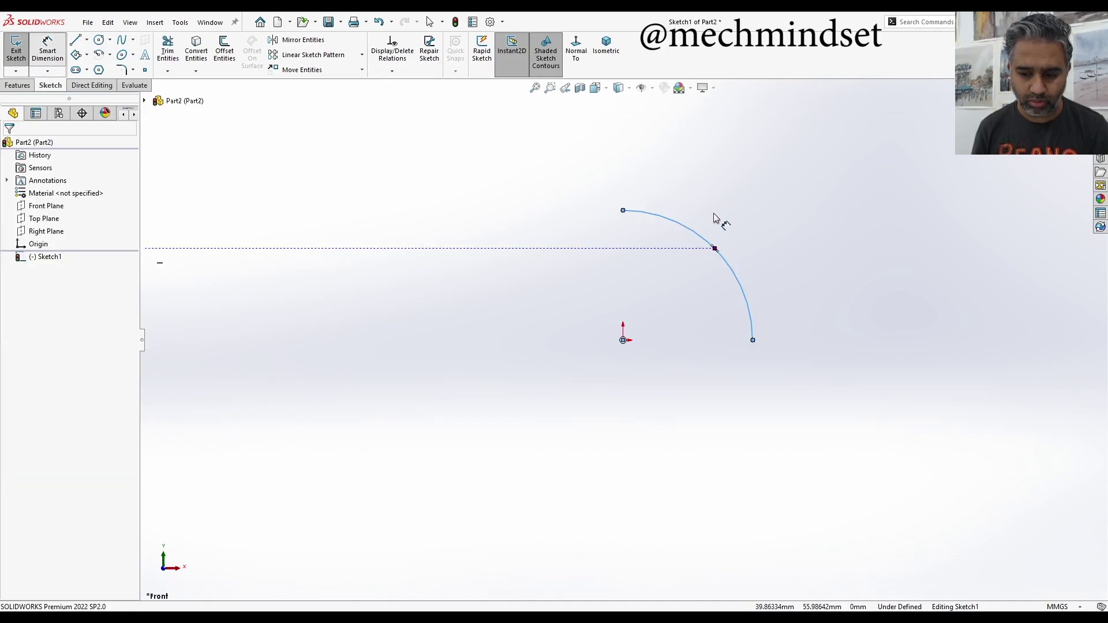
click(741, 278)
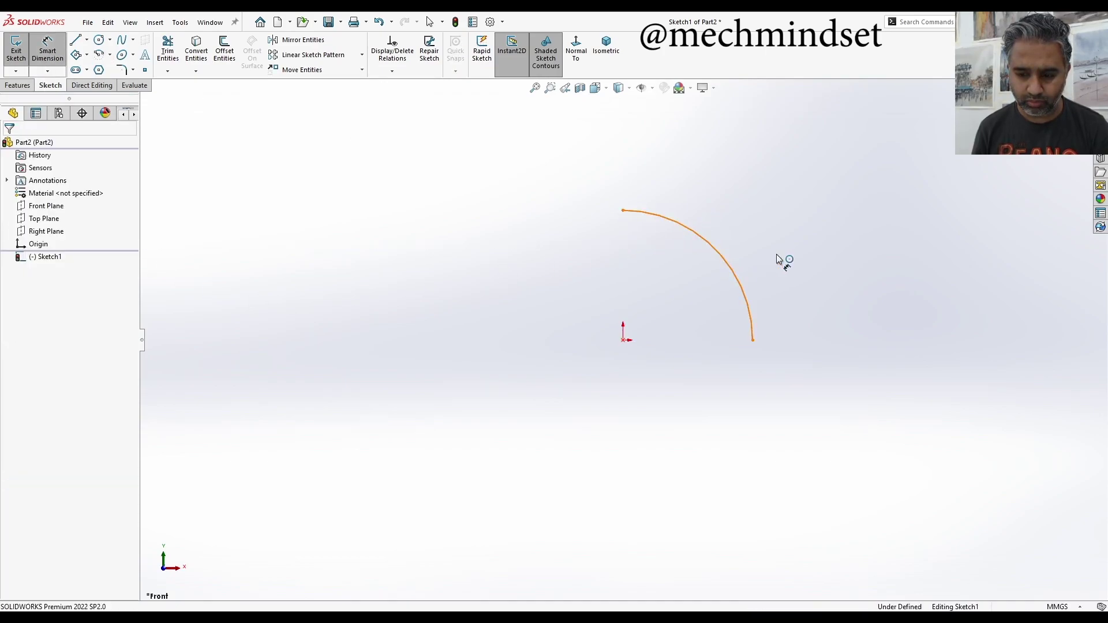
click(844, 228)
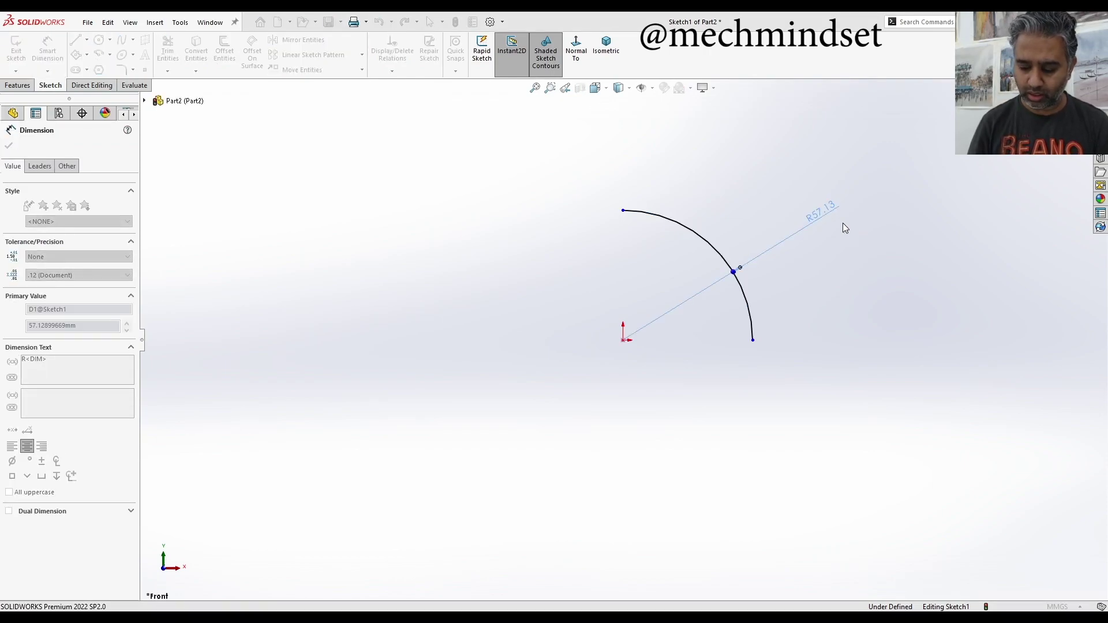
text(60)
key(Return)
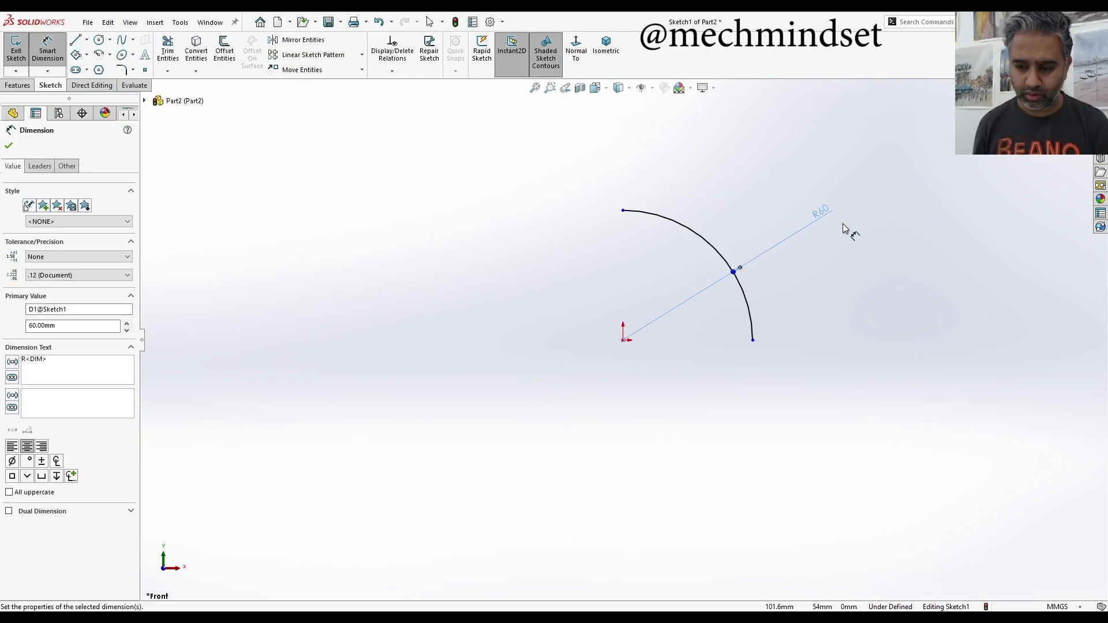
click(1092, 100)
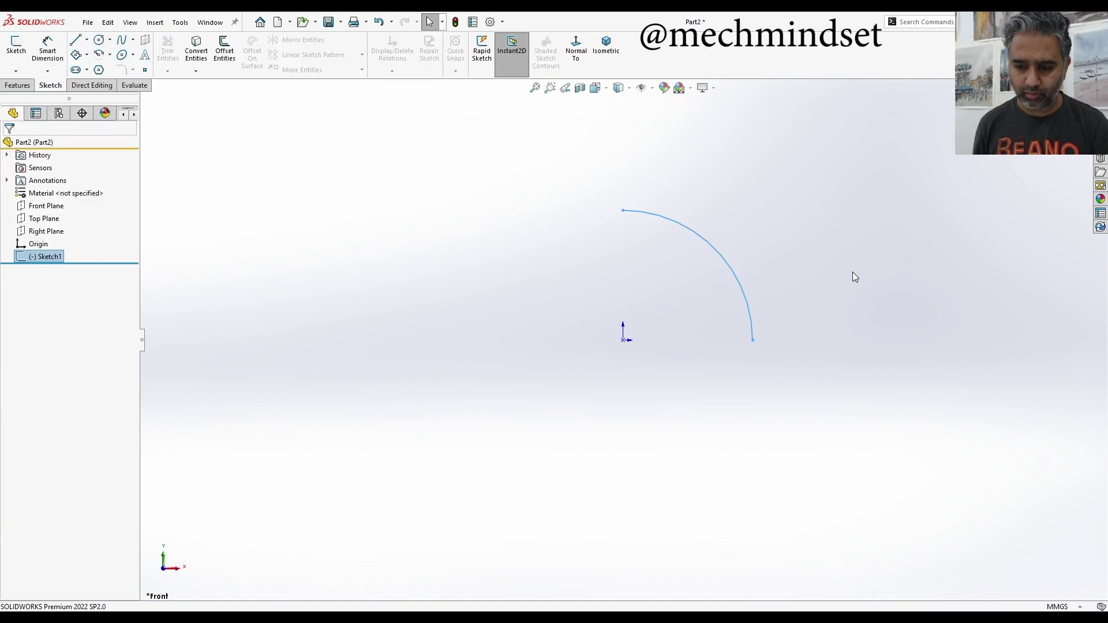
Open a new sketch on the Right Plane, viewed face-on
mouse_move(800, 298)
middle_down()
mouse_move(766, 321)
mouse_move(781, 356)
mouse_move(775, 331)
middle_up()
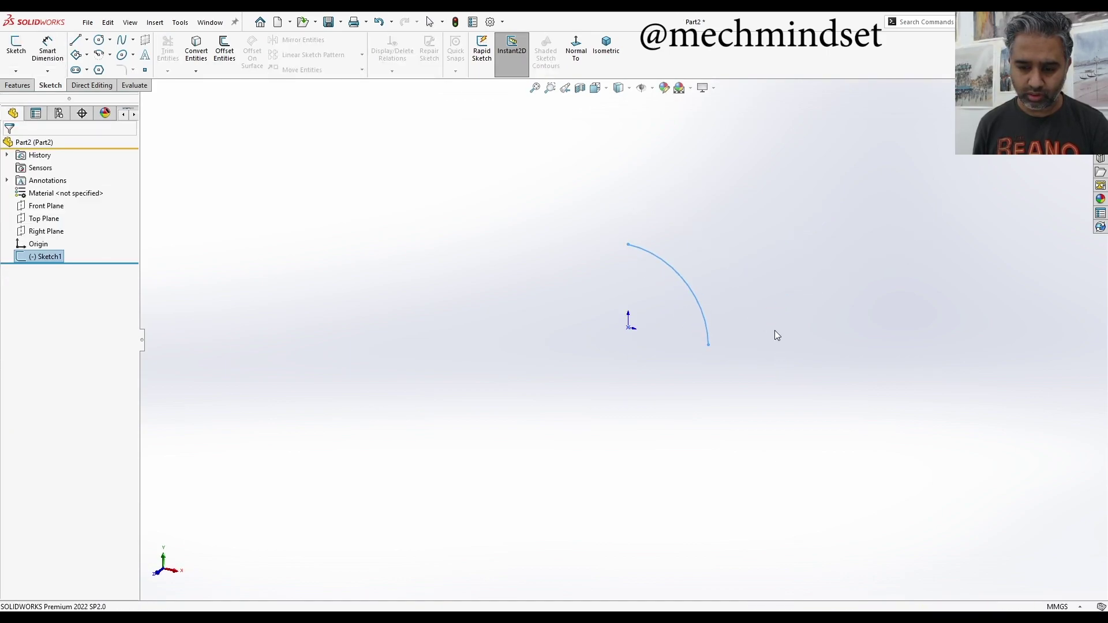
key(Escape)
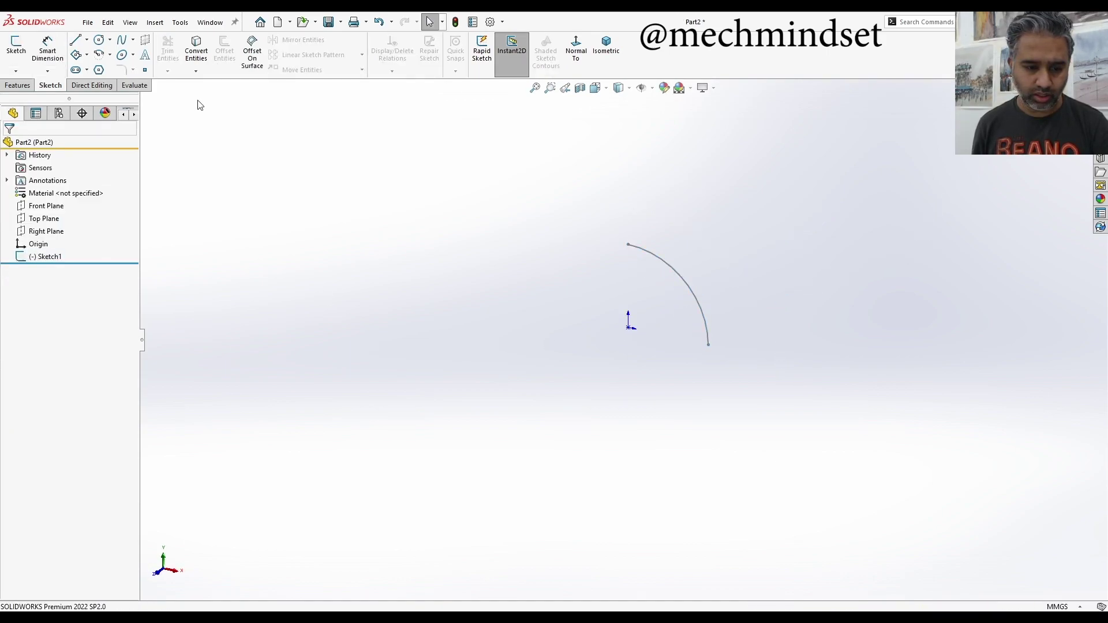
click(16, 46)
click(151, 101)
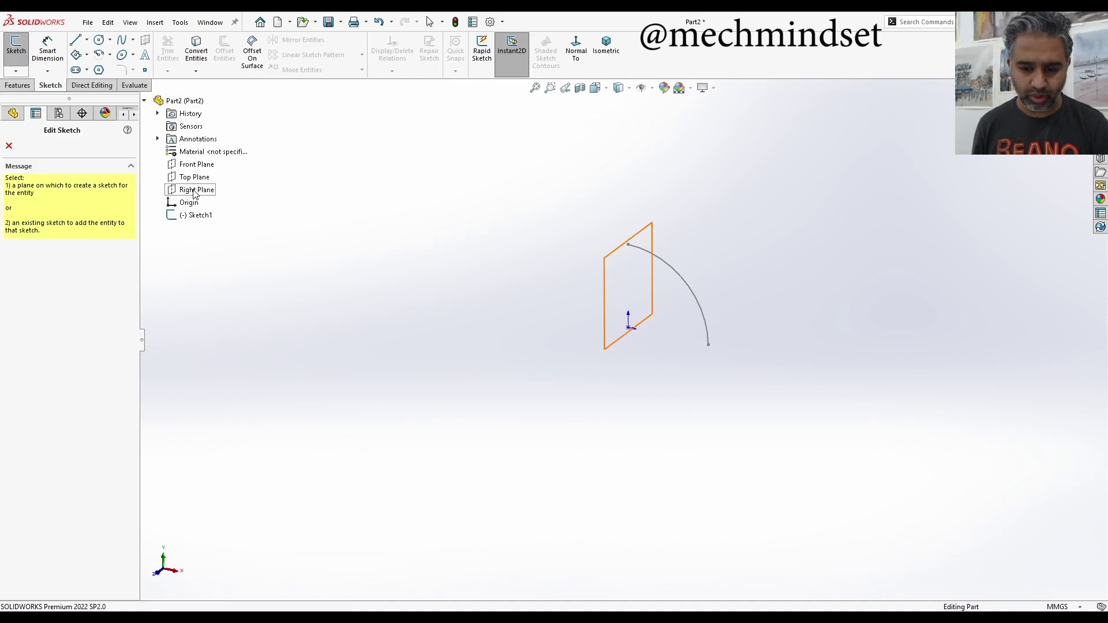
click(196, 191)
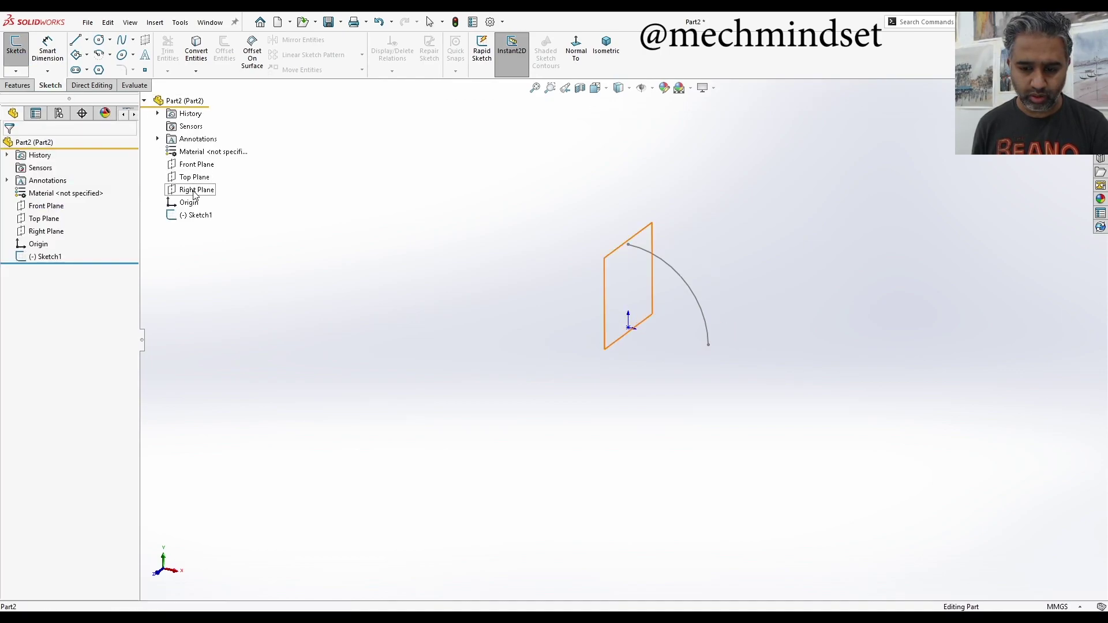
click(576, 49)
scroll(685, 213, up, 4)
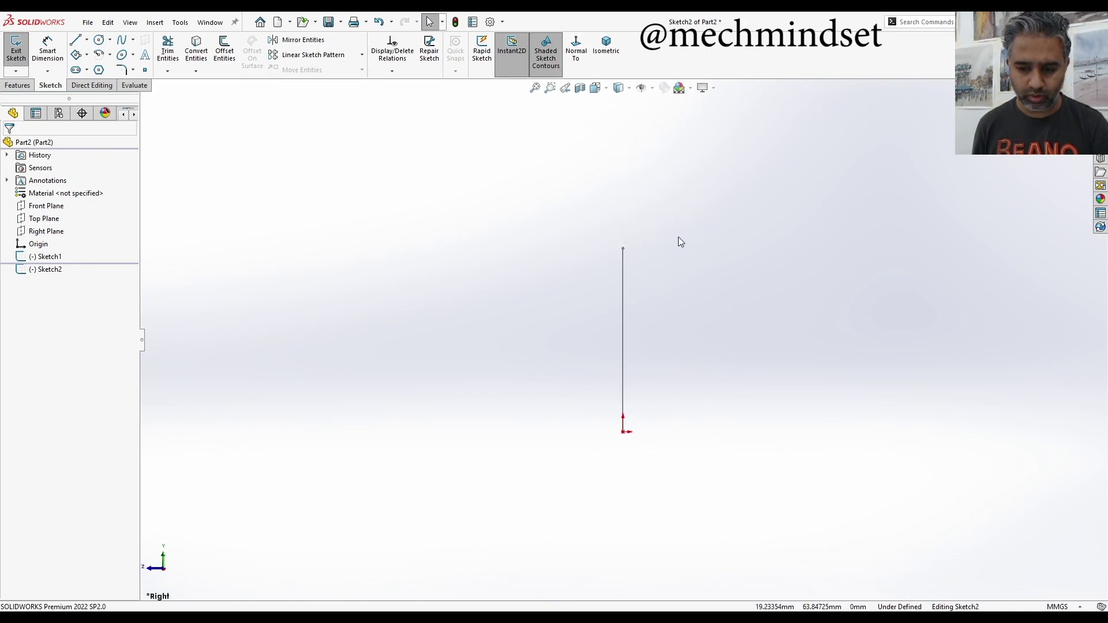
Sketch a circle of about 43.6 mm diameter to the left of the arc's edge-on line, clear of it
click(99, 39)
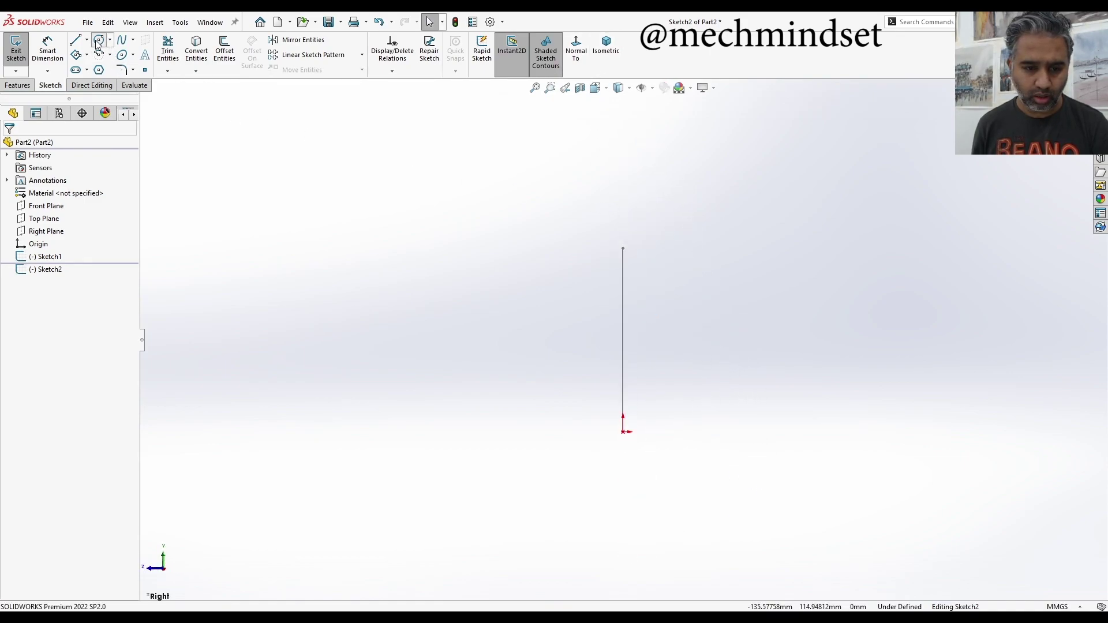
click(485, 275)
click(529, 326)
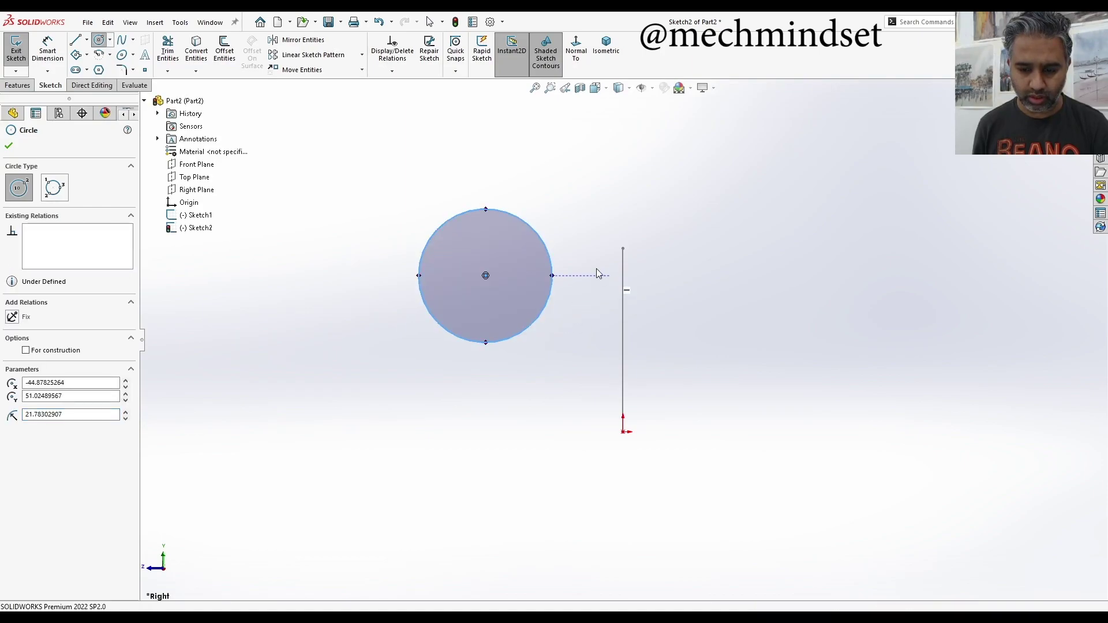
Dimension the circle's diameter as 25 mm
key(d)
click(537, 235)
click(545, 237)
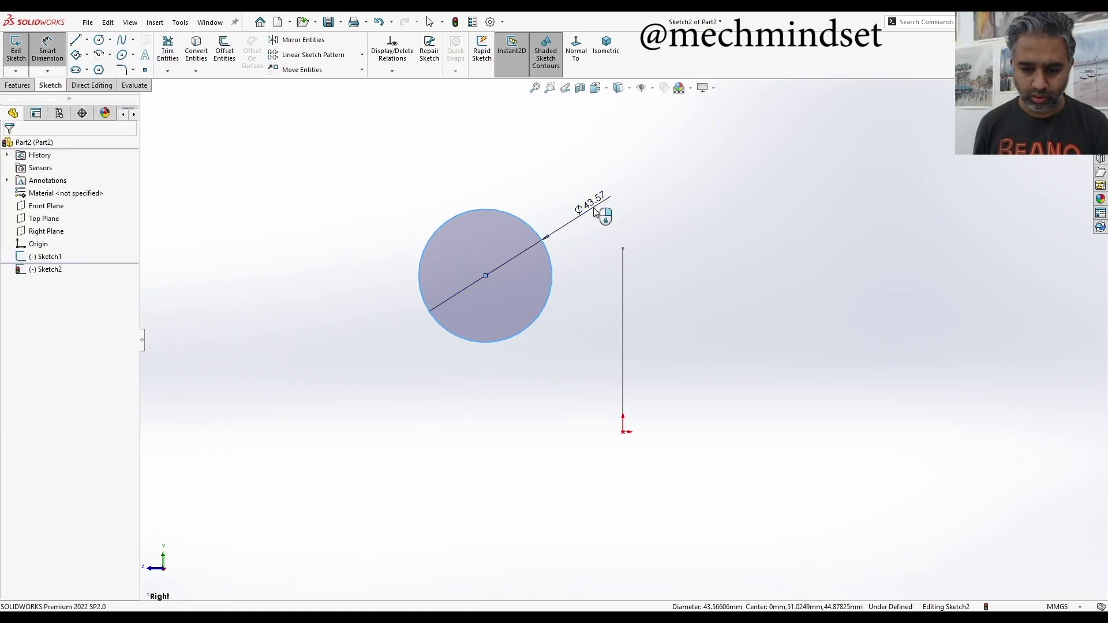
click(597, 209)
text(25)
key(Return)
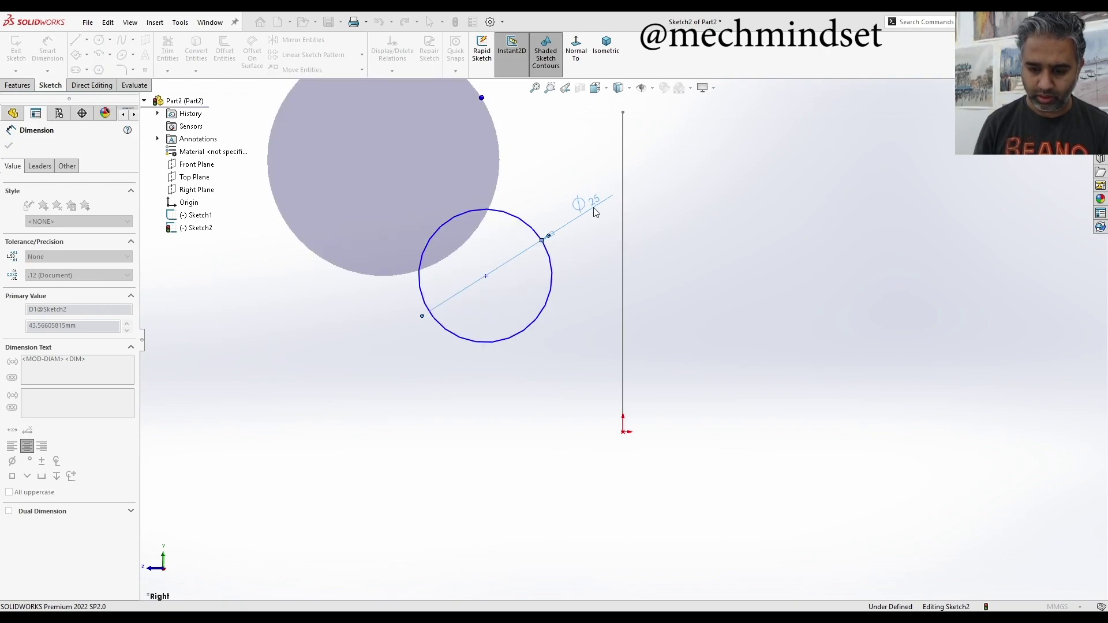
scroll(669, 261, up, 2)
middle_drag(669, 261, 651, 314)
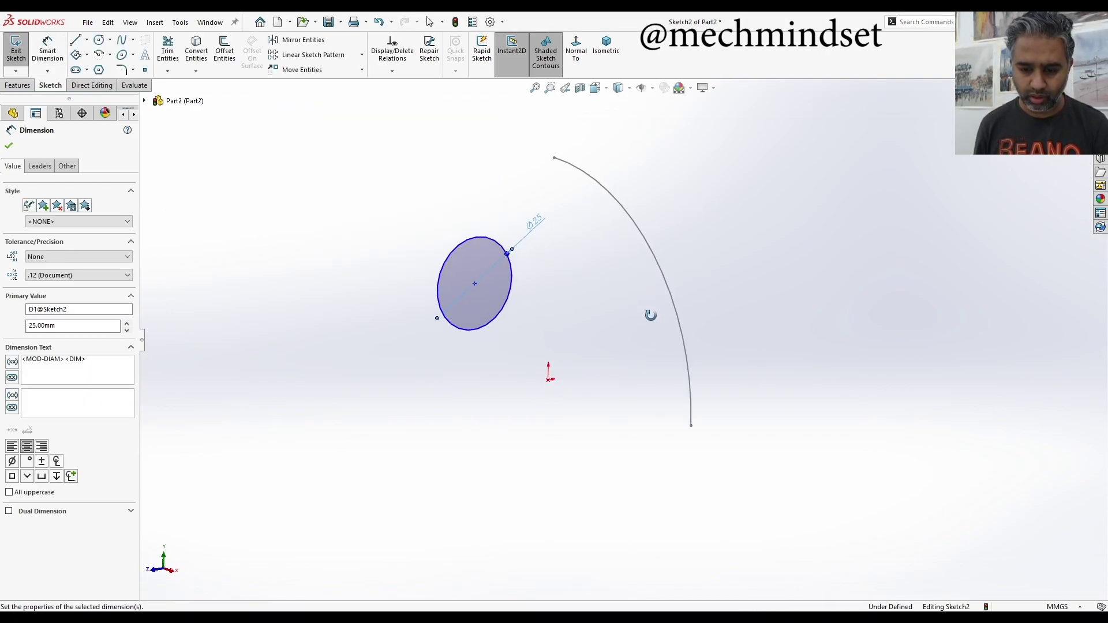
key(Escape)
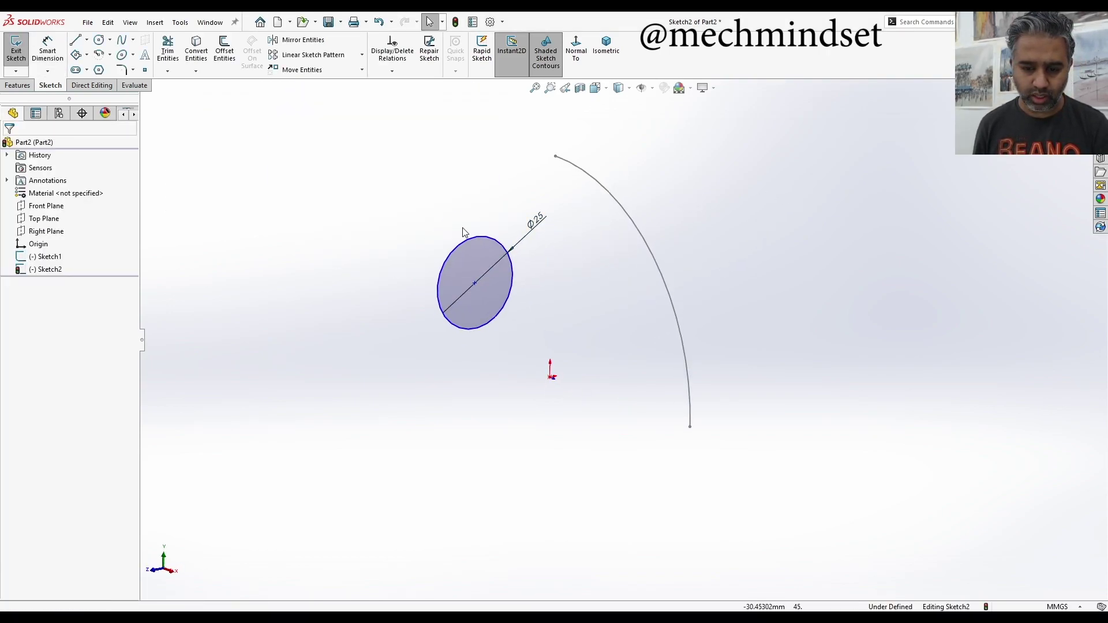
Make the circle's centre coincident with the upper endpoint of the arc
click(476, 283)
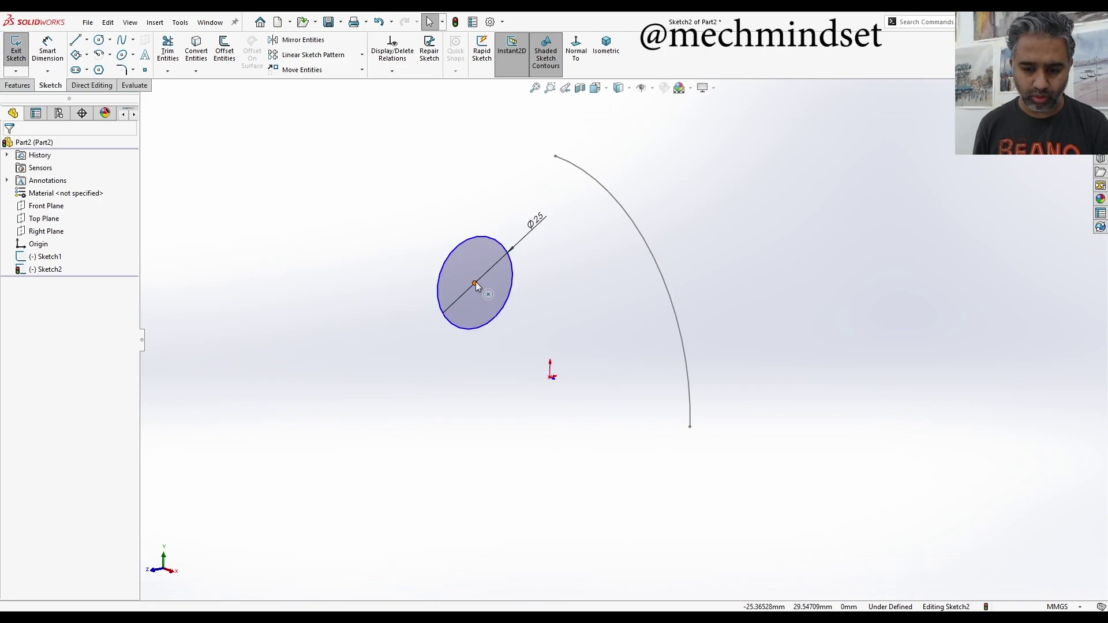
ctrl+click(555, 157)
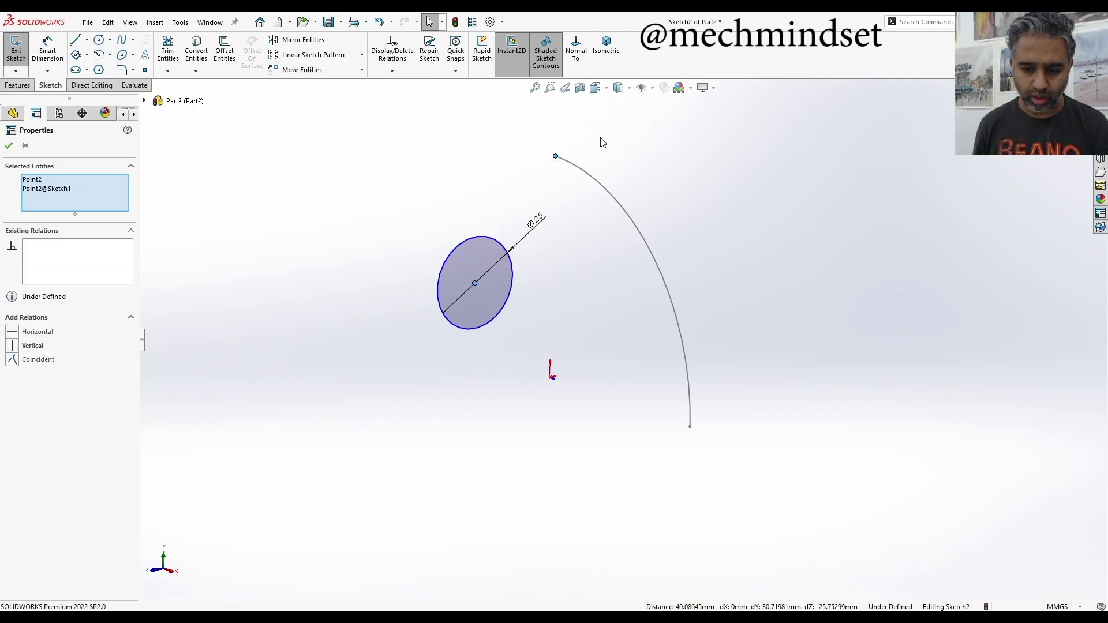
click(628, 110)
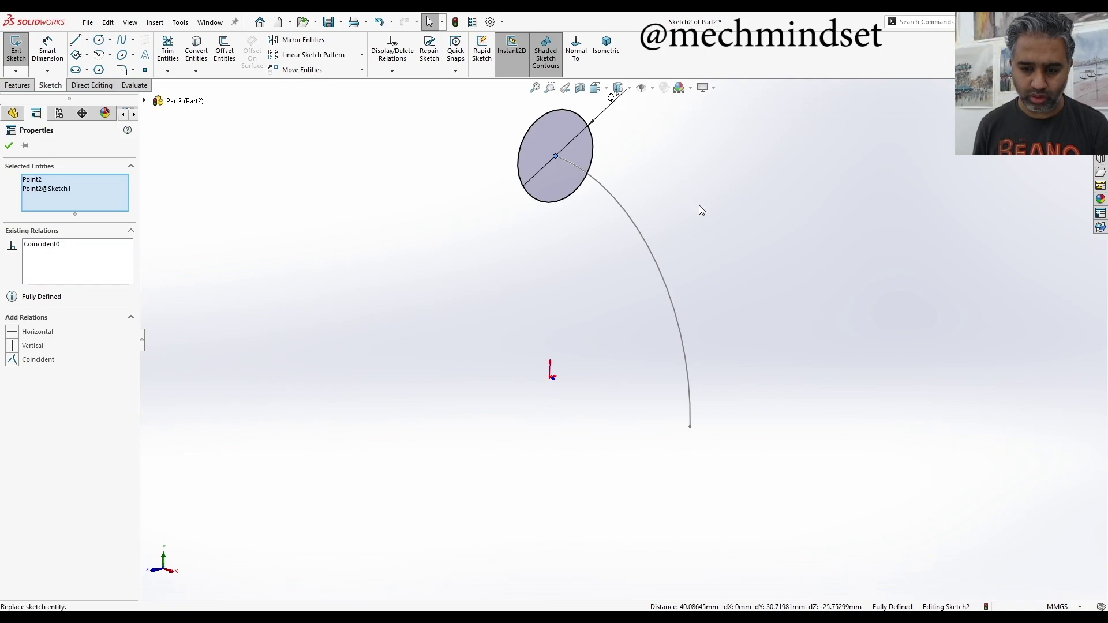
Set the circle's diameter to 30 mm
mouse_move(699, 206)
middle_down()
mouse_move(717, 257)
mouse_move(715, 237)
mouse_move(667, 188)
middle_up()
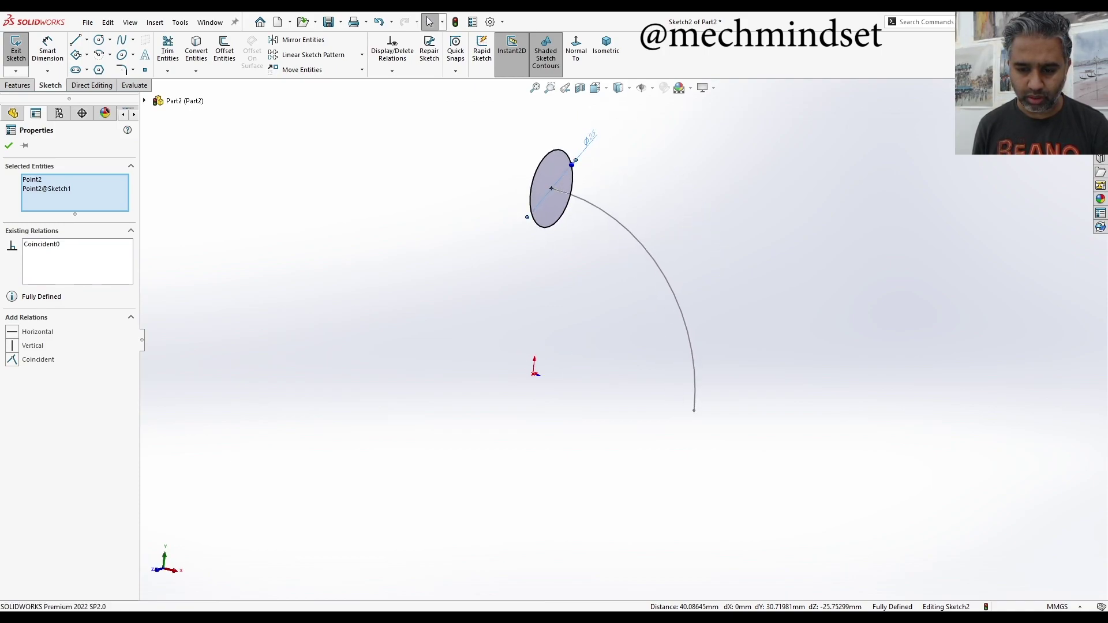
click(598, 138)
double_click(598, 138)
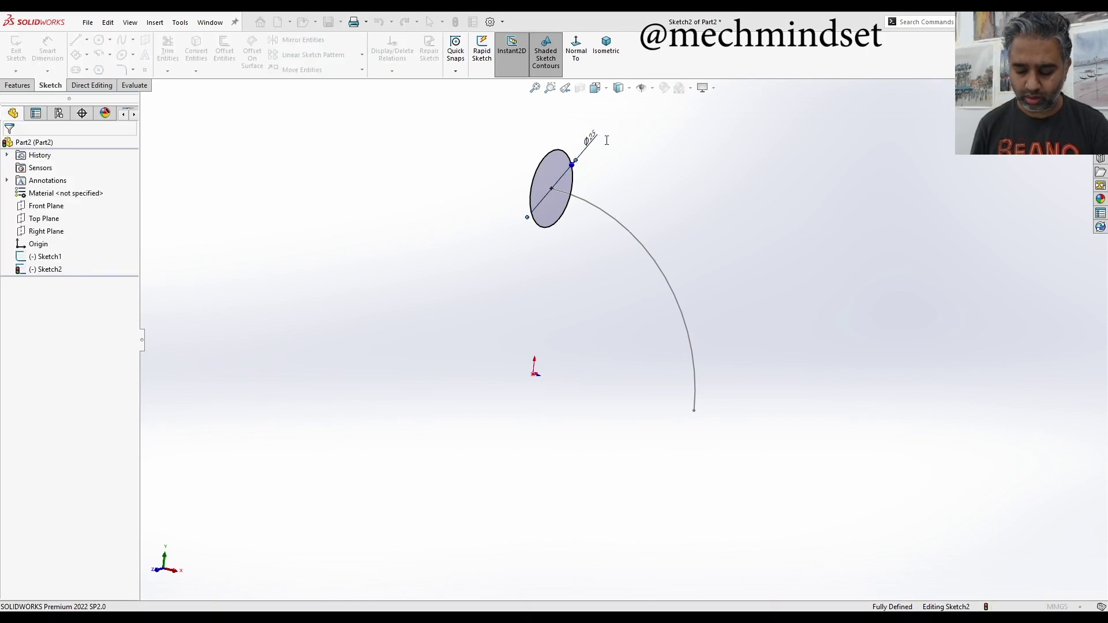
text(30)
key(Return)
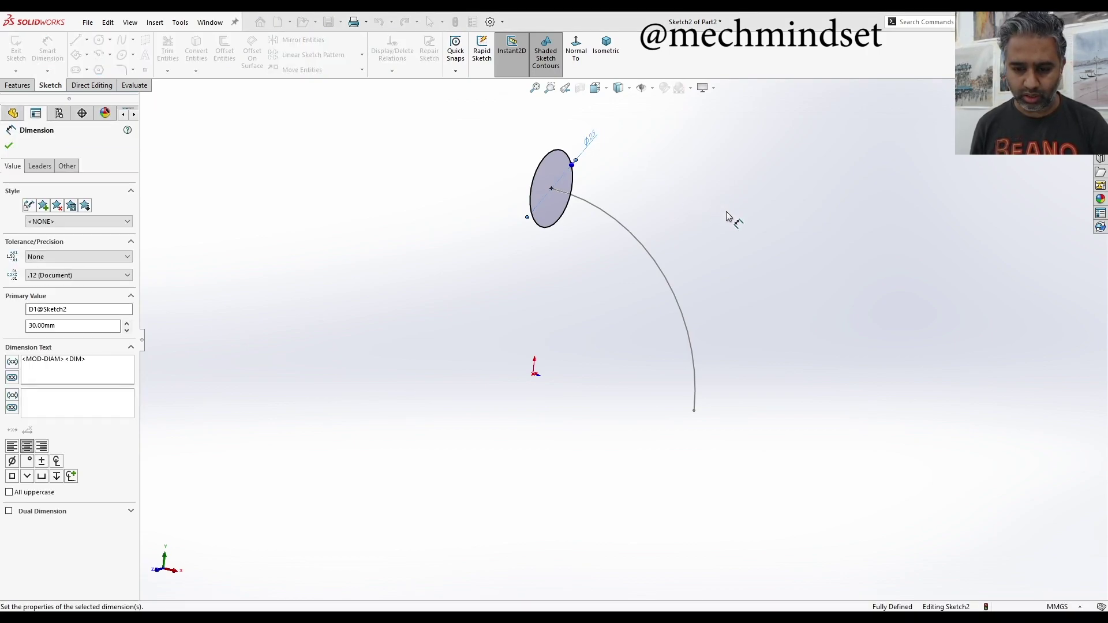
mouse_move(758, 239)
middle_down()
mouse_move(773, 257)
mouse_move(702, 282)
mouse_move(690, 206)
middle_up()
key(Escape)
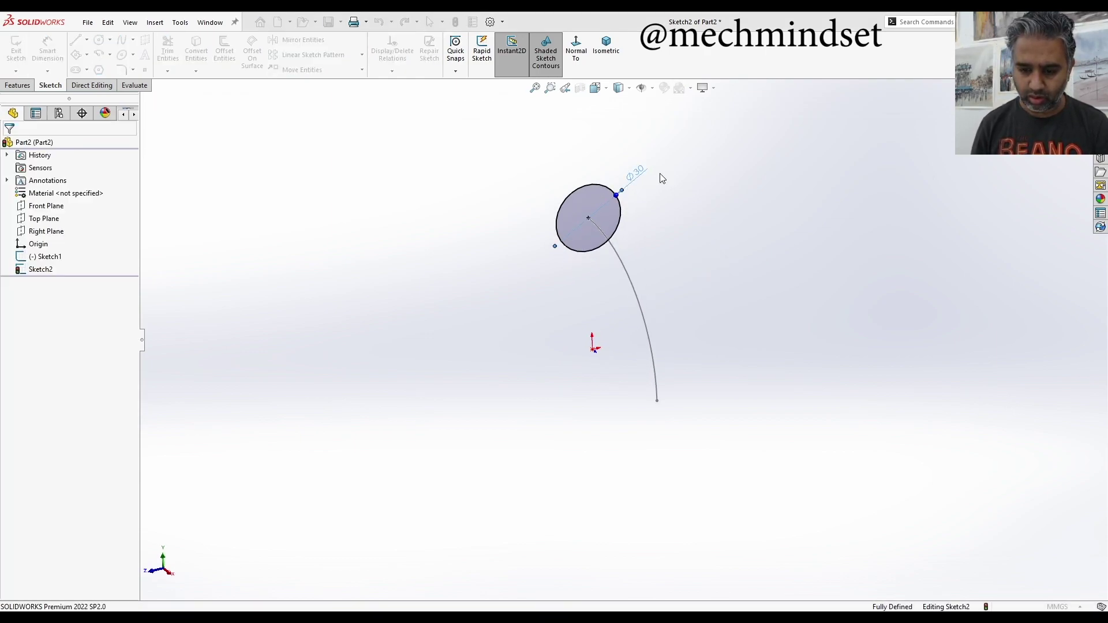
Set the circle's diameter to 40 mm and exit the sketch
click(661, 176)
middle_drag(718, 221, 736, 214)
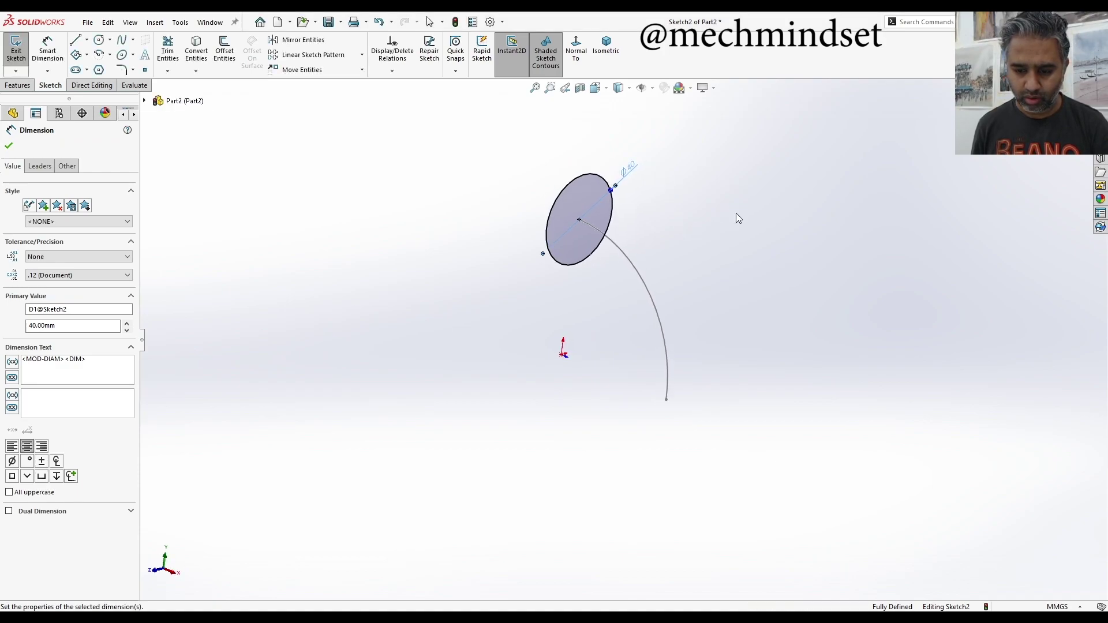
click(1077, 99)
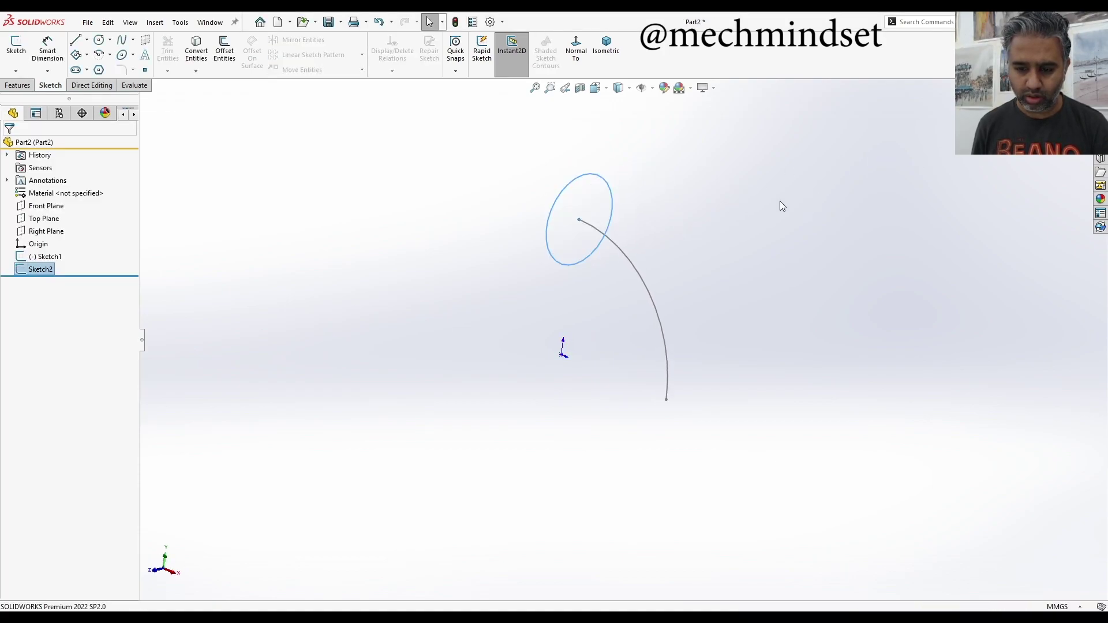
Sweep the circle sketch along the quarter-arc sketch to create a solid bend
click(376, 240)
click(19, 86)
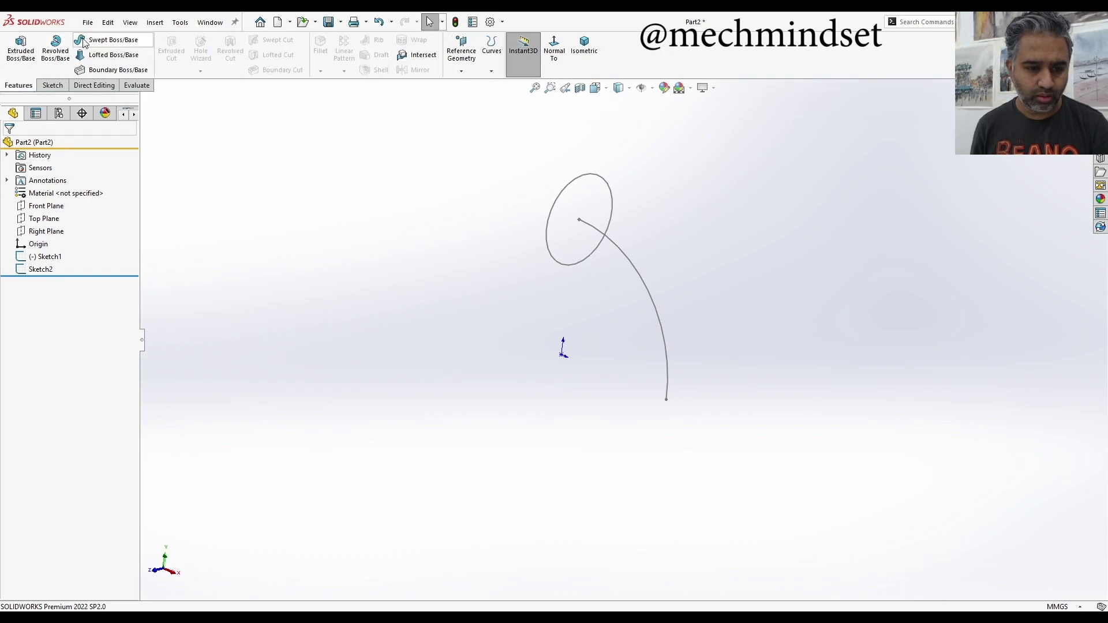
click(108, 41)
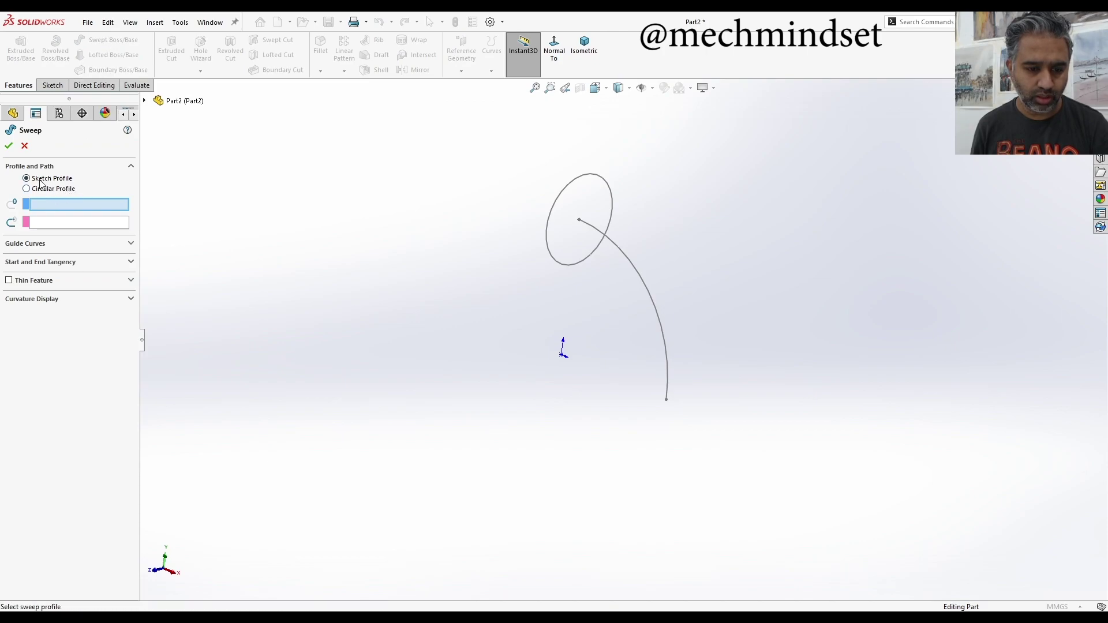
click(546, 218)
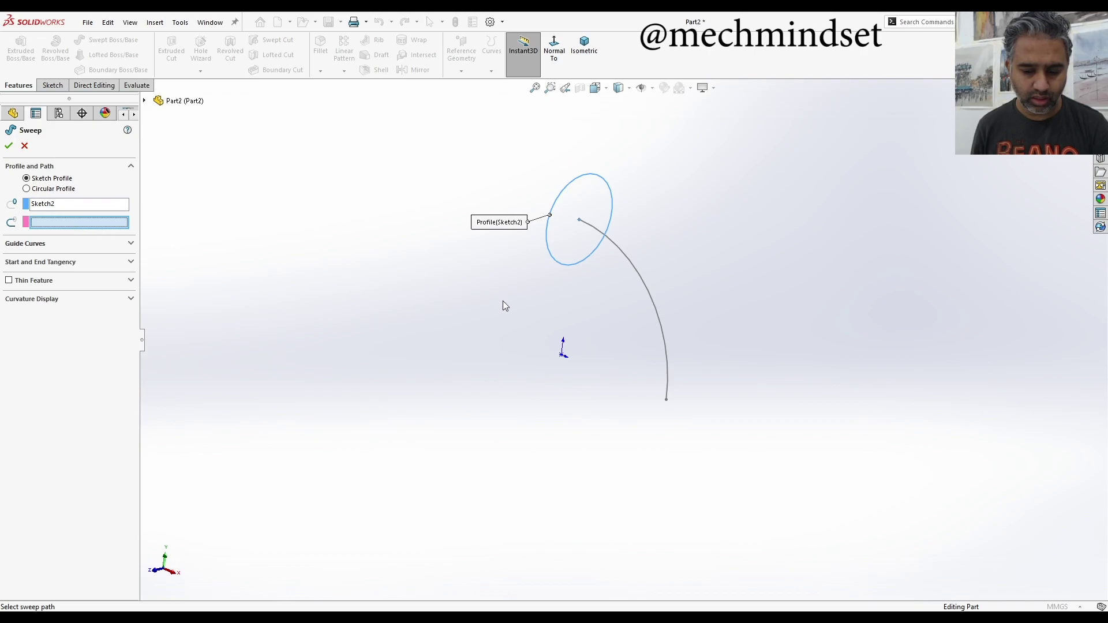
click(626, 255)
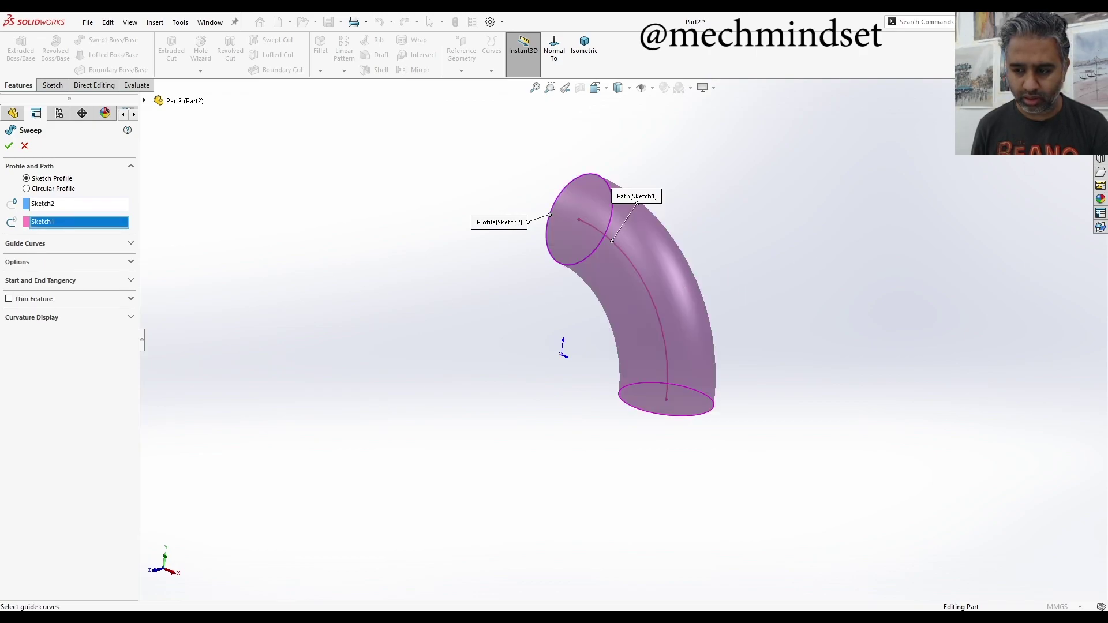
click(1063, 103)
Shell the swept bend with a 5 mm wall thickness, removing both circular end faces
middle_drag(626, 254, 754, 205)
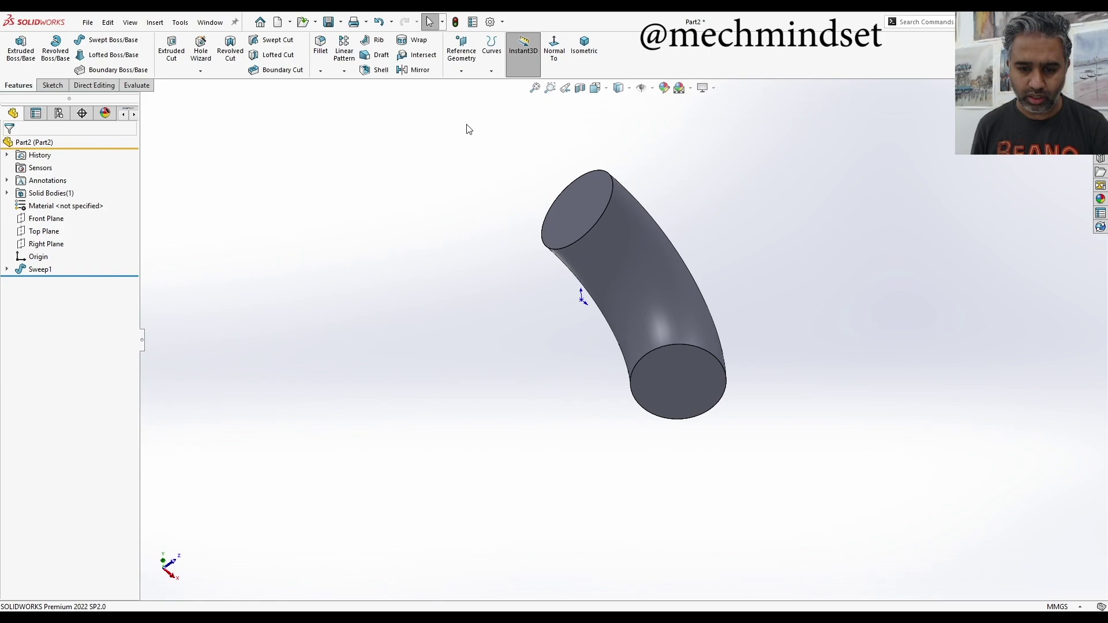
click(378, 70)
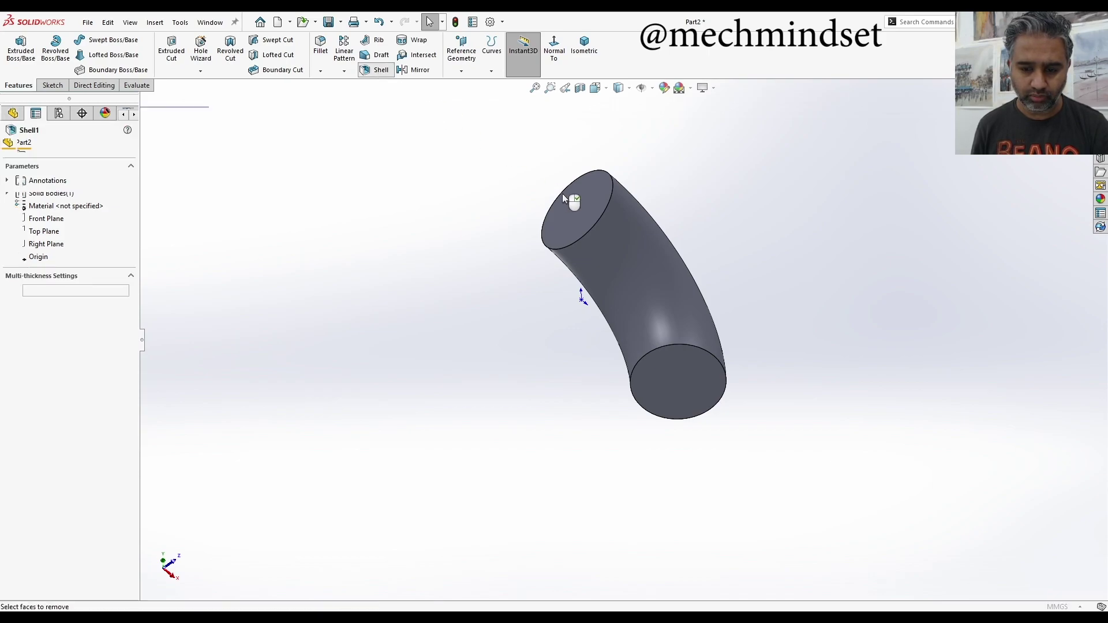
click(571, 201)
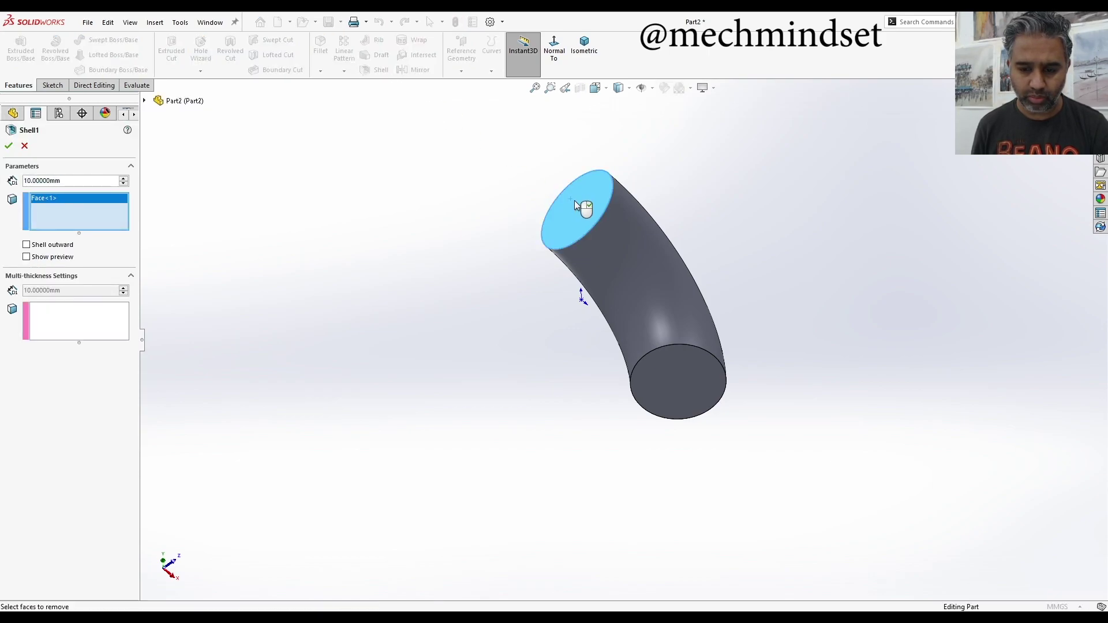
click(690, 376)
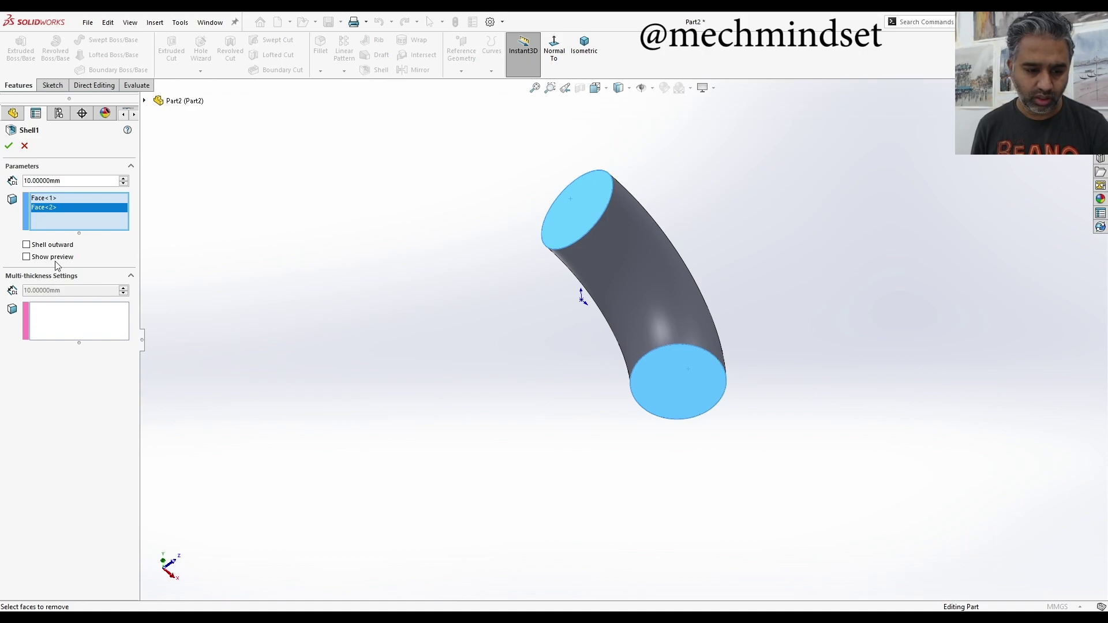
double_click(63, 183)
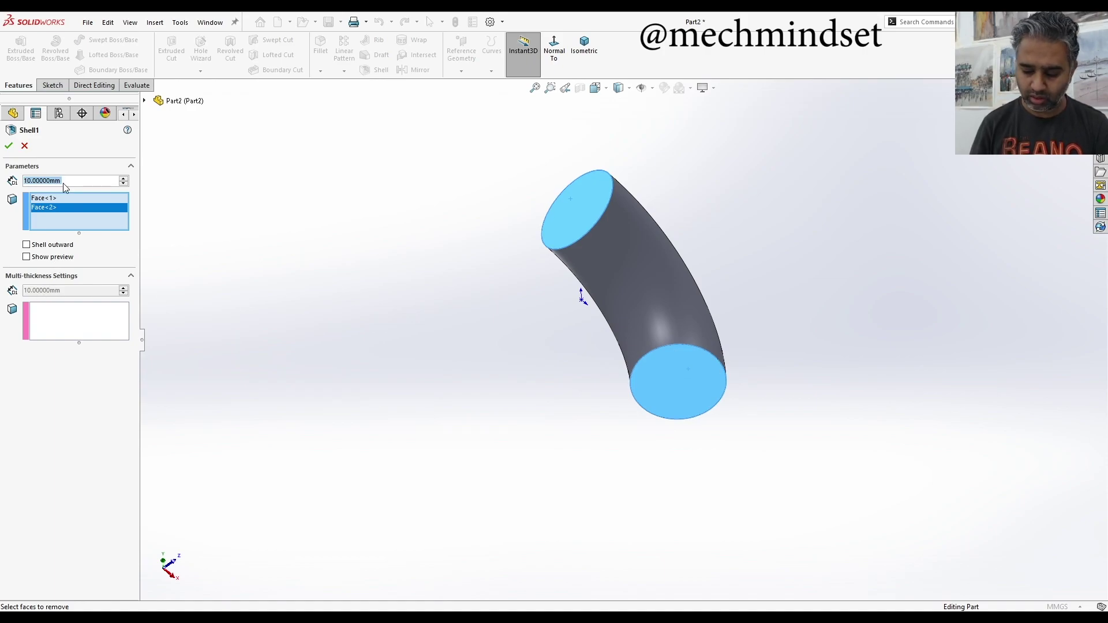
text(3)
key(Return)
text(5)
key(Return)
click(8, 146)
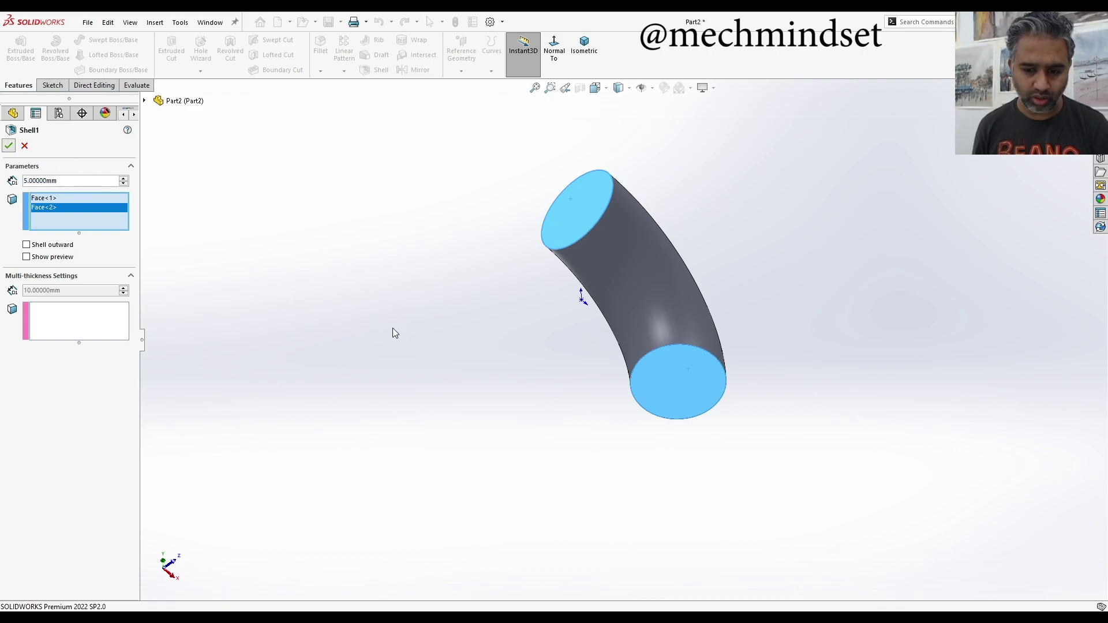
Sketch a 15 mm radius circle on the pipe's upper annular end face, centred on the bore and matching its inner edge
middle_drag(462, 322, 640, 314)
scroll(640, 314, down, 5)
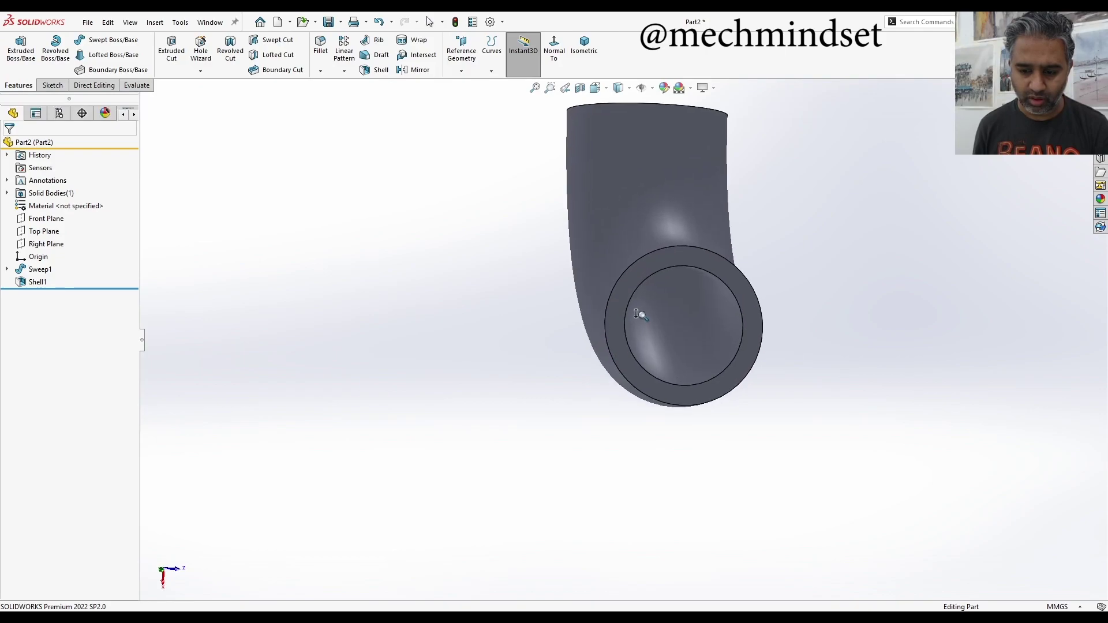
scroll(434, 234, up, 4)
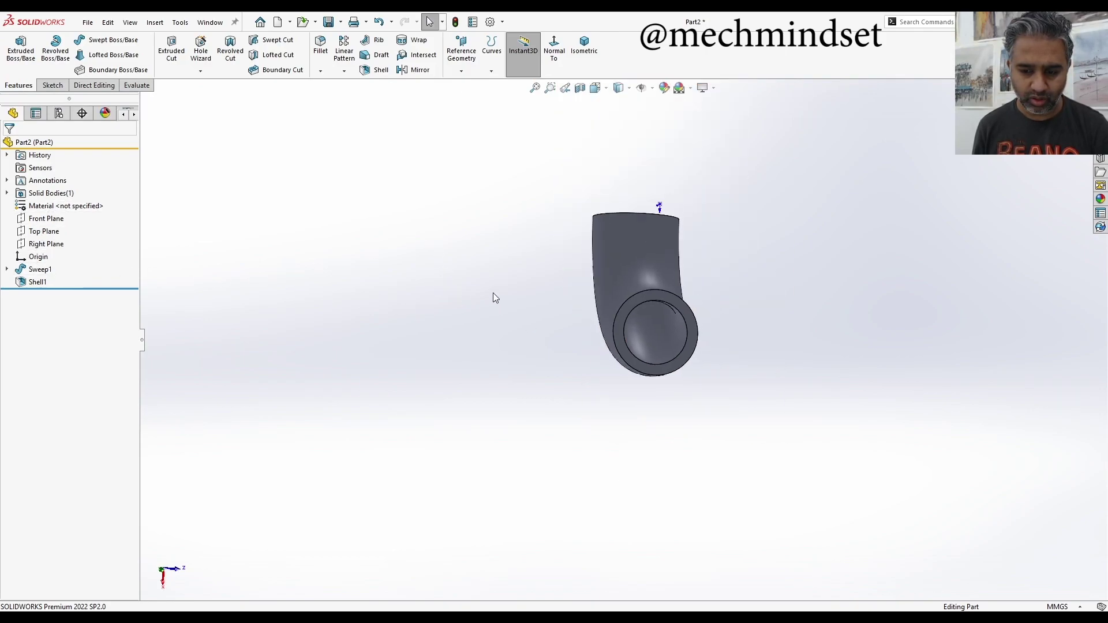
middle_drag(493, 292, 539, 294)
scroll(514, 302, up, 2)
scroll(500, 270, down, 4)
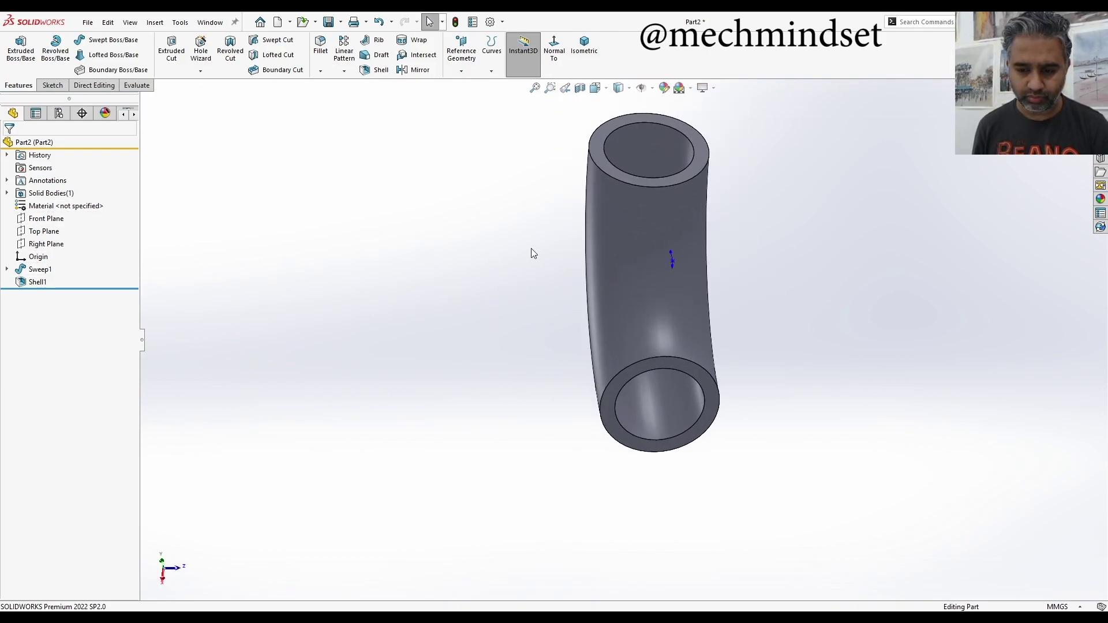
click(700, 160)
click(750, 132)
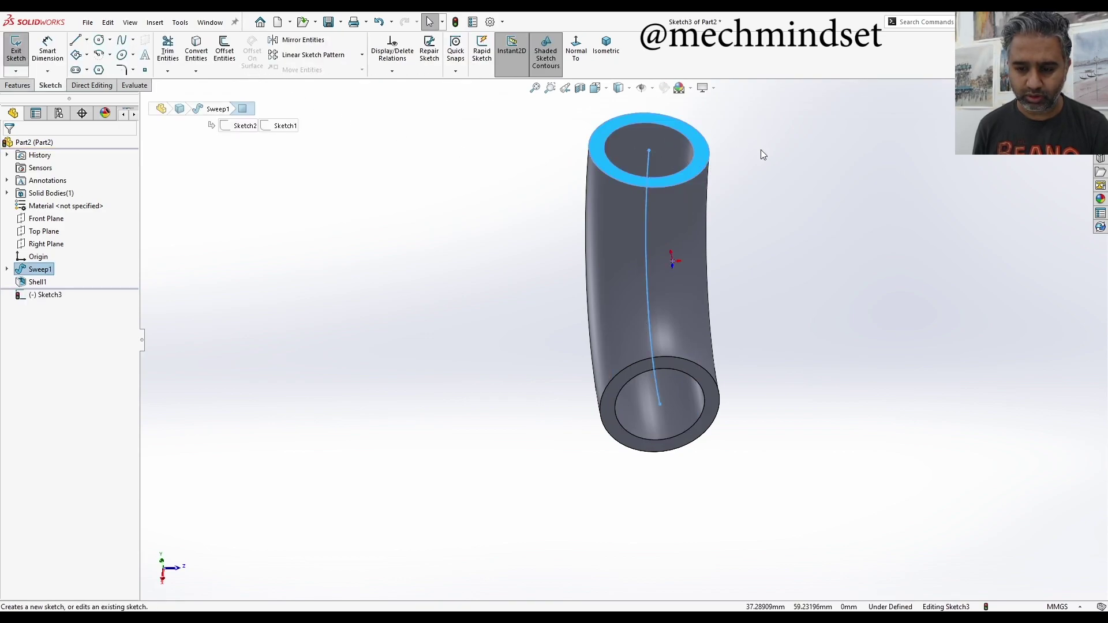
click(577, 55)
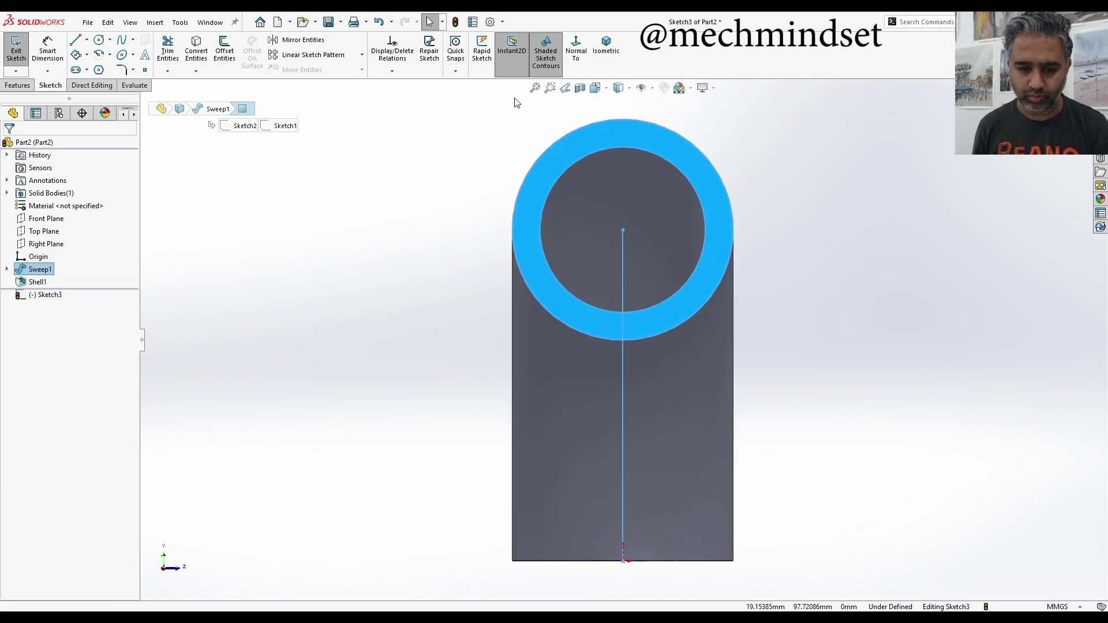
click(99, 40)
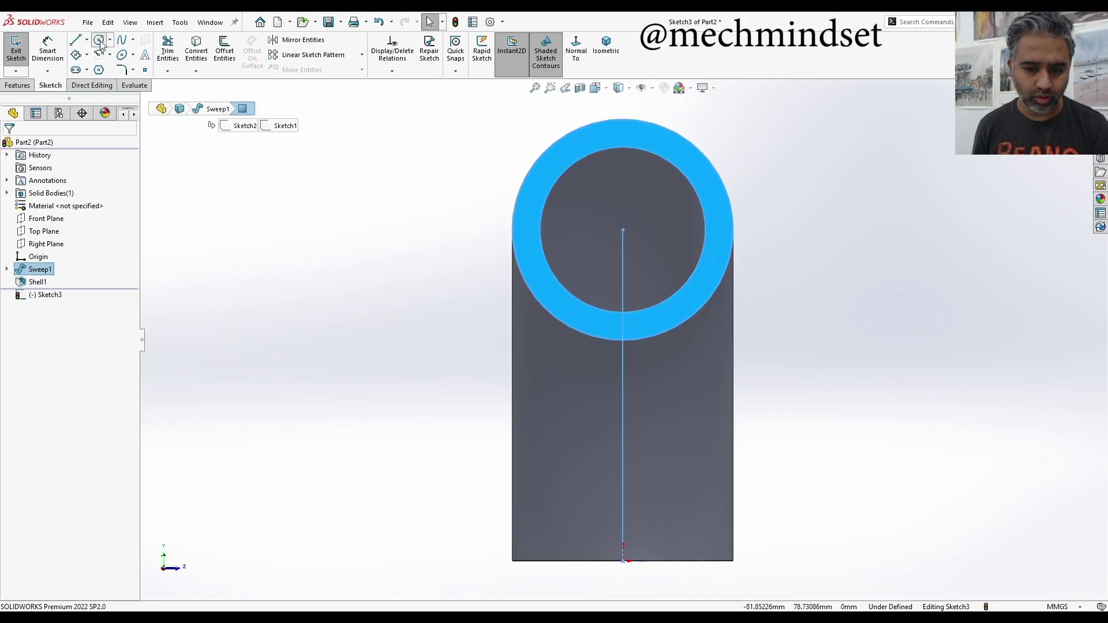
click(624, 230)
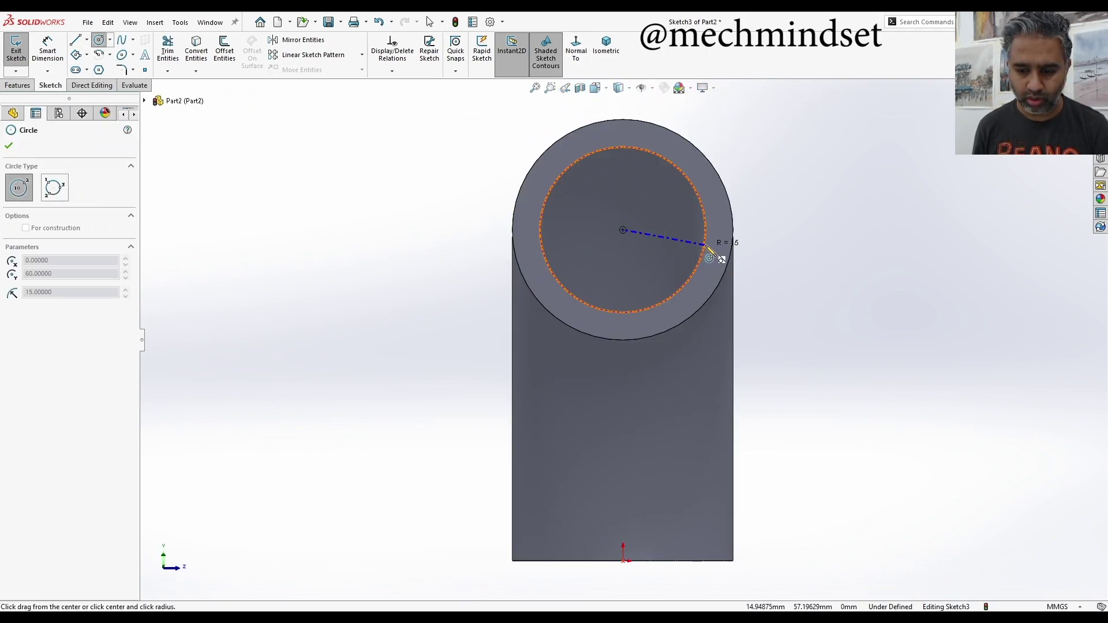
click(706, 243)
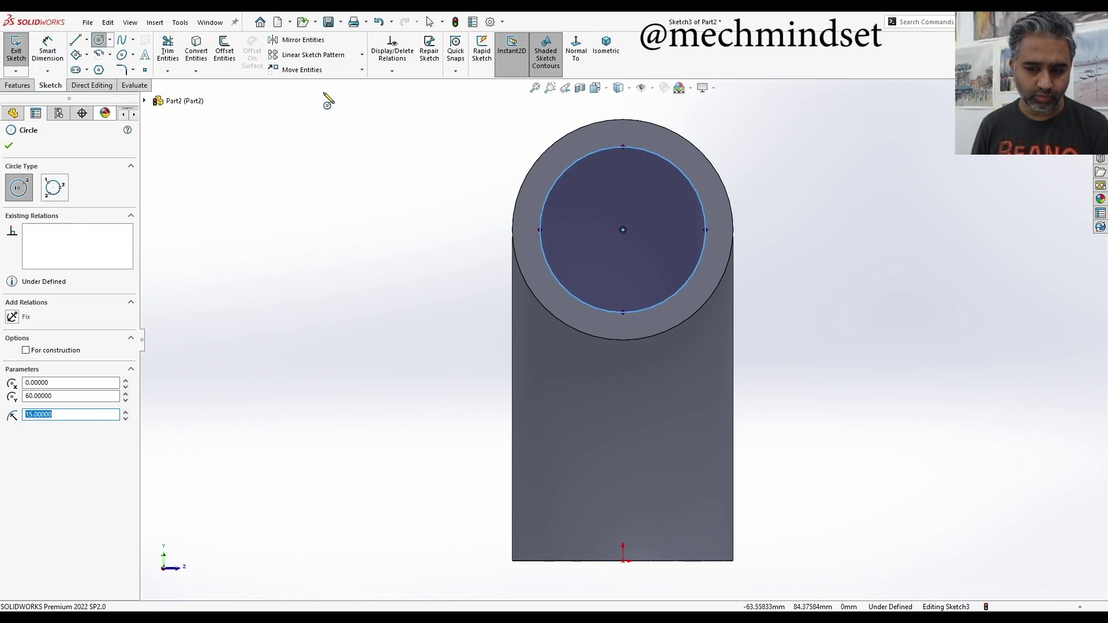
key(Escape)
click(16, 51)
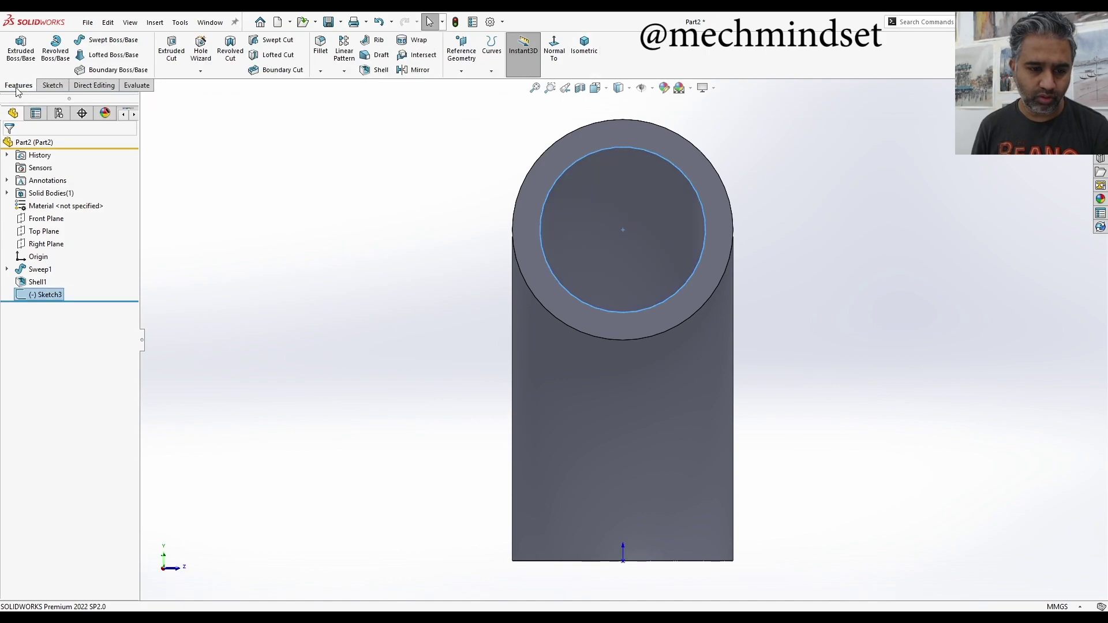
Extrude the circle 5 mm as a one-direction thin feature 10 mm thick to form a flange at the pipe's upper end
click(21, 49)
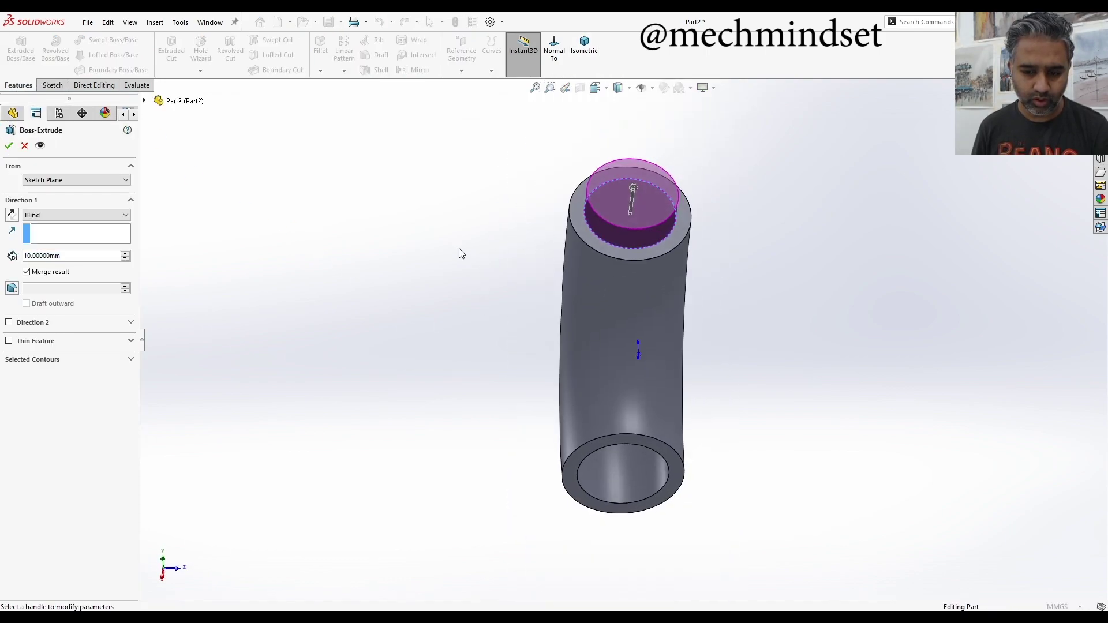
click(10, 341)
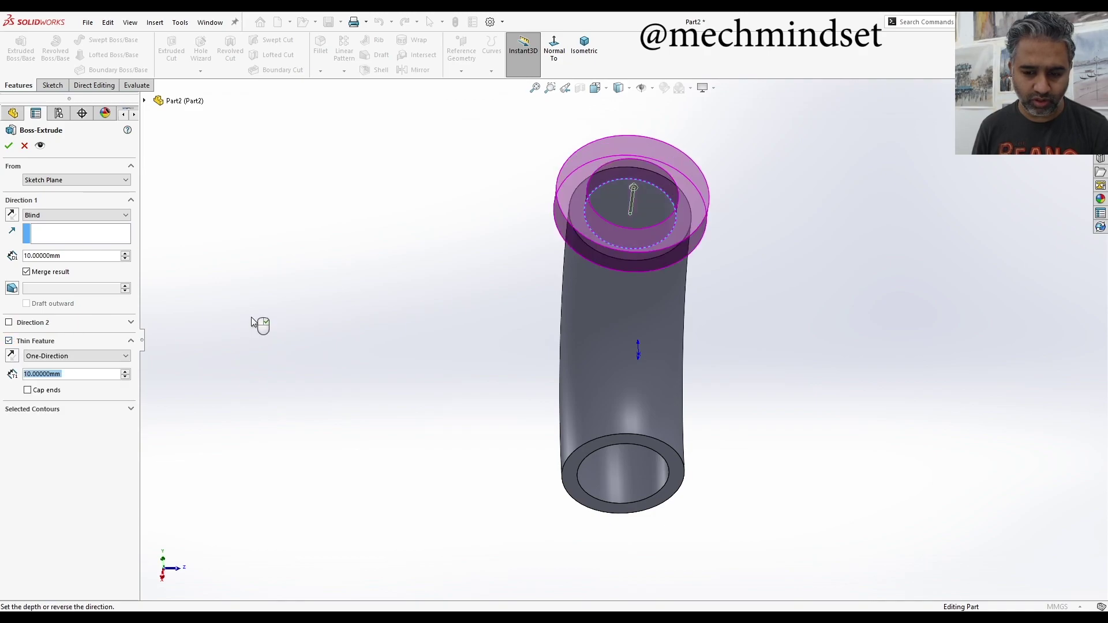
click(69, 257)
text(5)
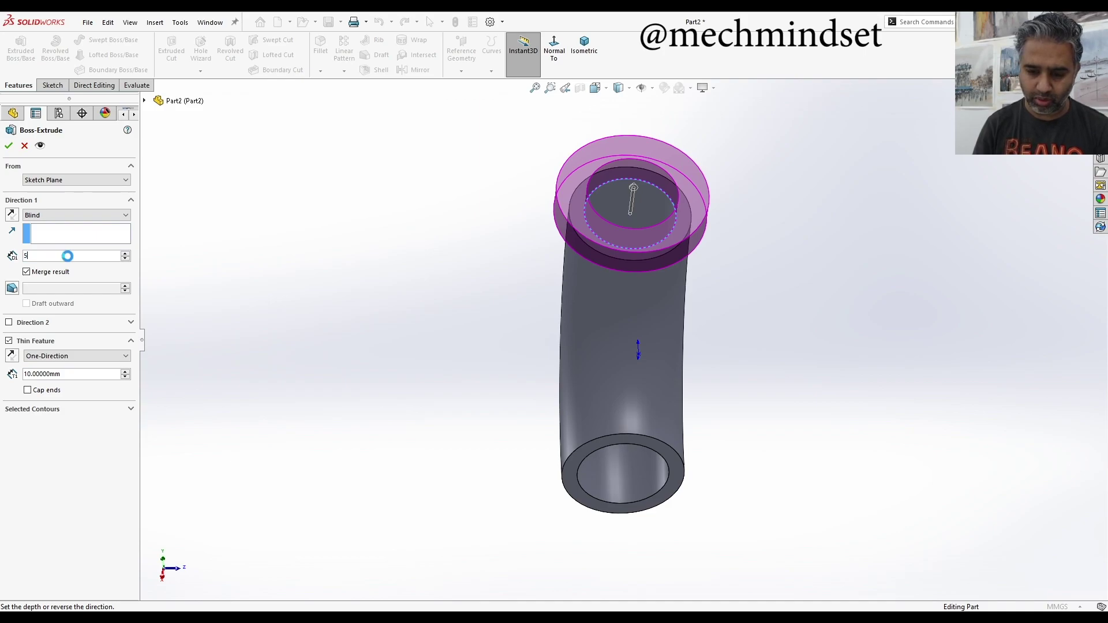
key(Return)
middle_drag(671, 307, 717, 258)
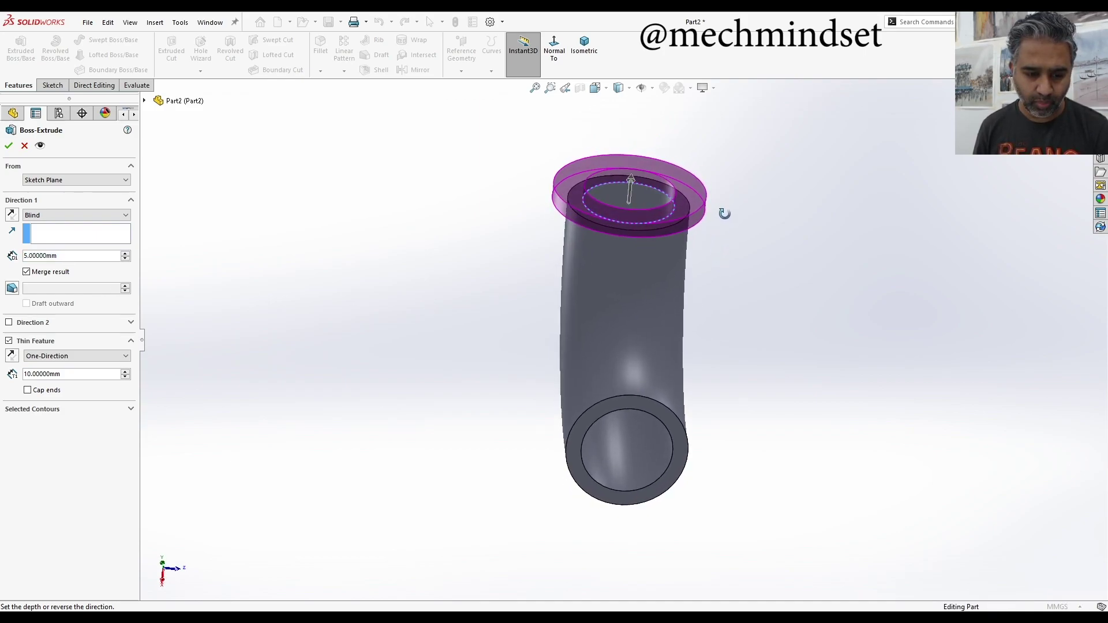
middle_drag(724, 214, 715, 121)
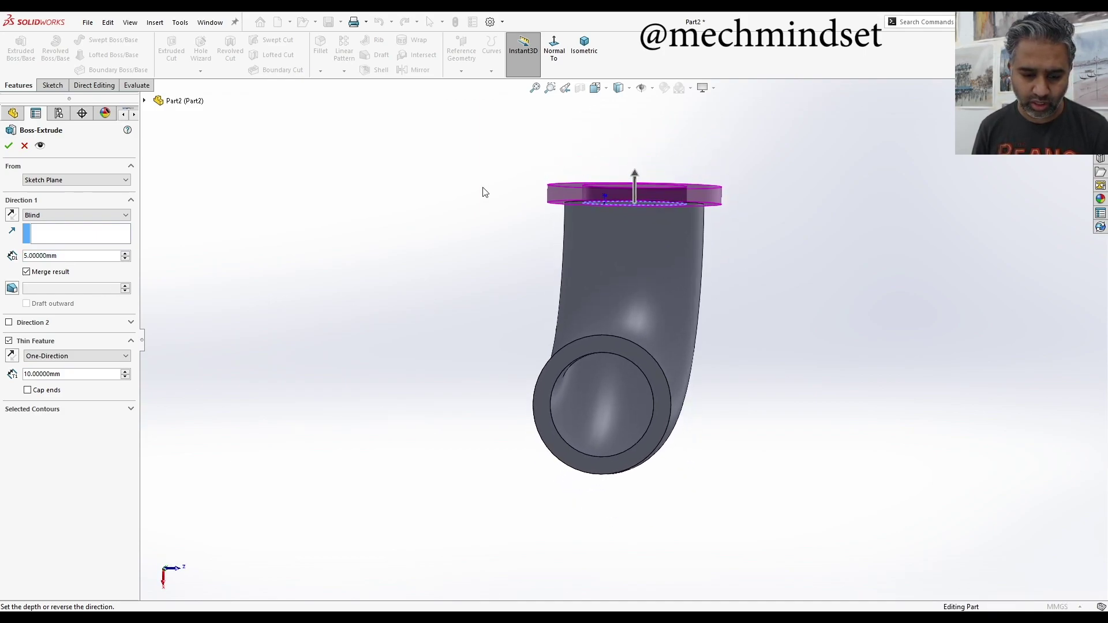
click(9, 147)
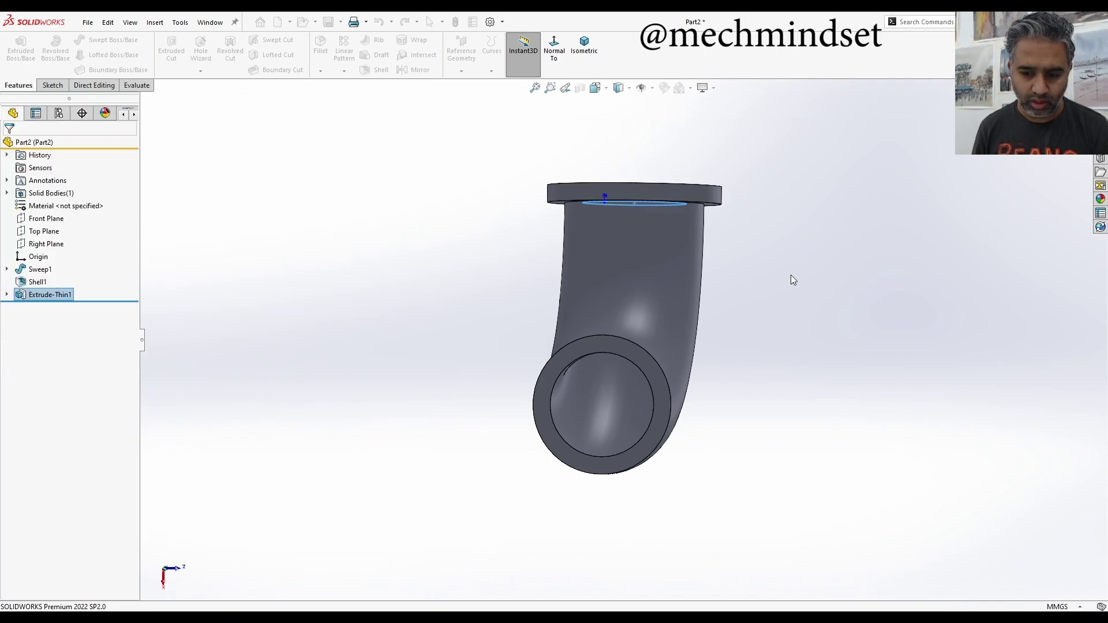
Sketch a circle on the pipe's unflanged end face, centred on the bore and matching its inner edge, and exit the sketch
middle_drag(745, 323, 779, 306)
click(726, 359)
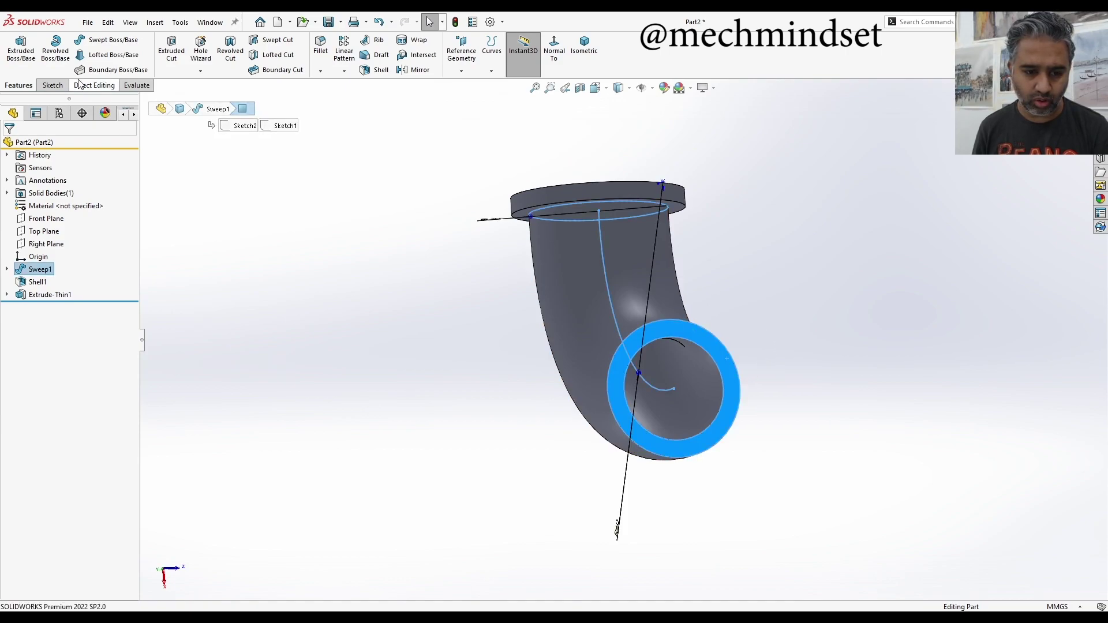
click(52, 86)
click(16, 49)
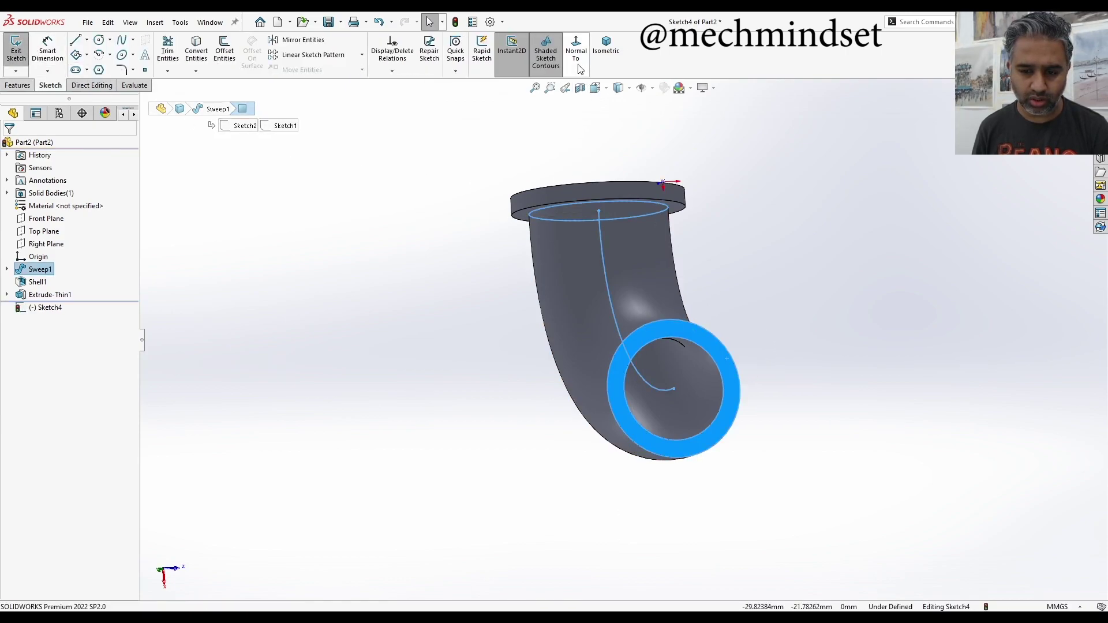
click(99, 40)
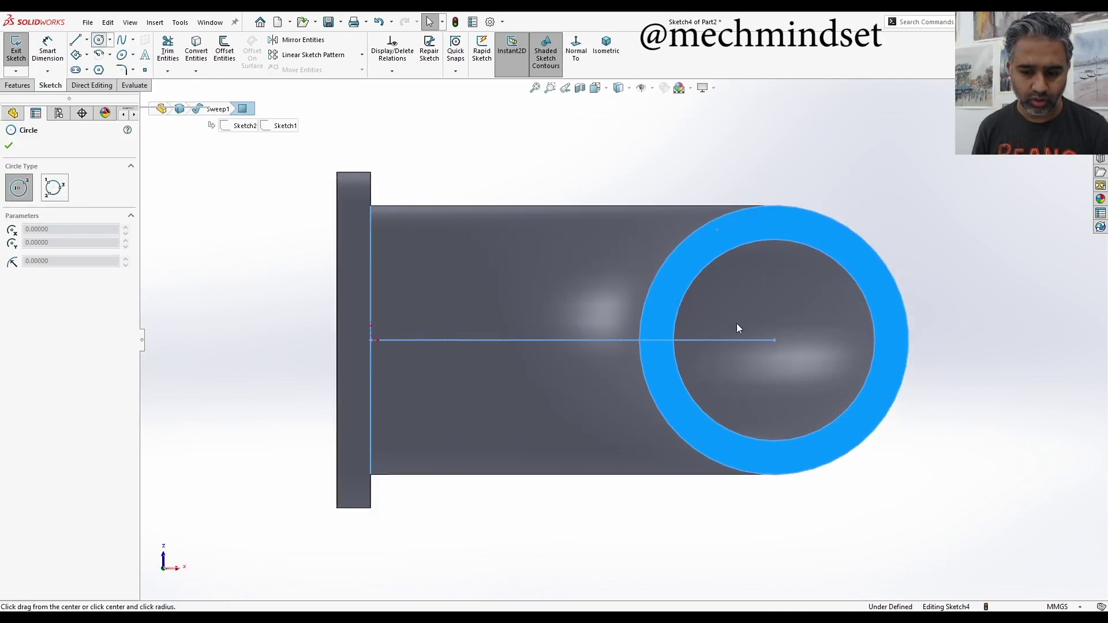
click(775, 340)
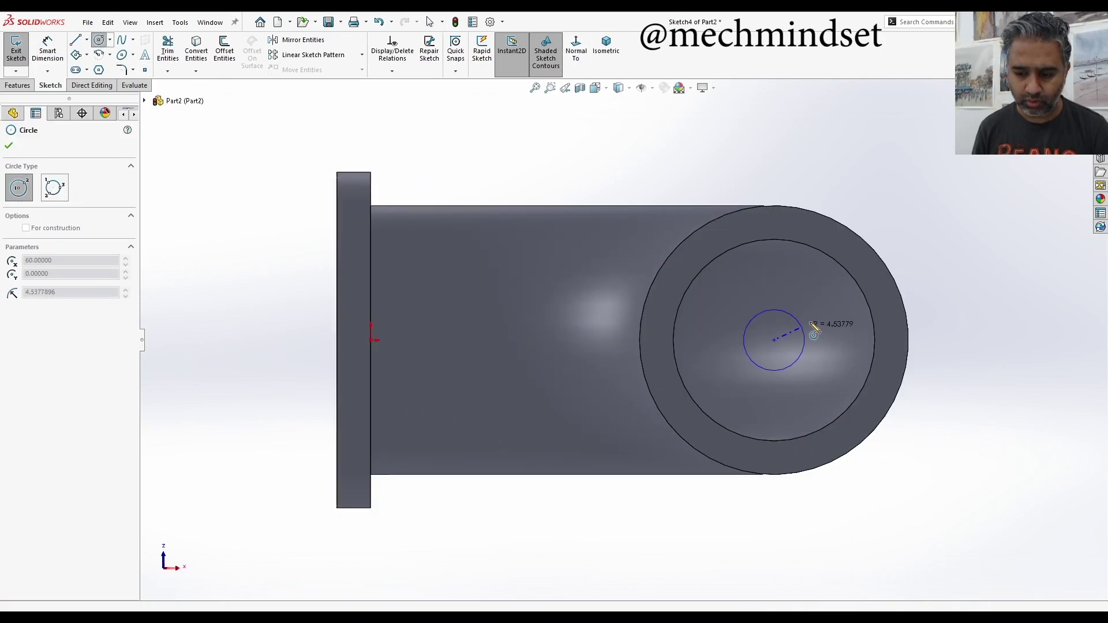
click(844, 268)
click(1056, 118)
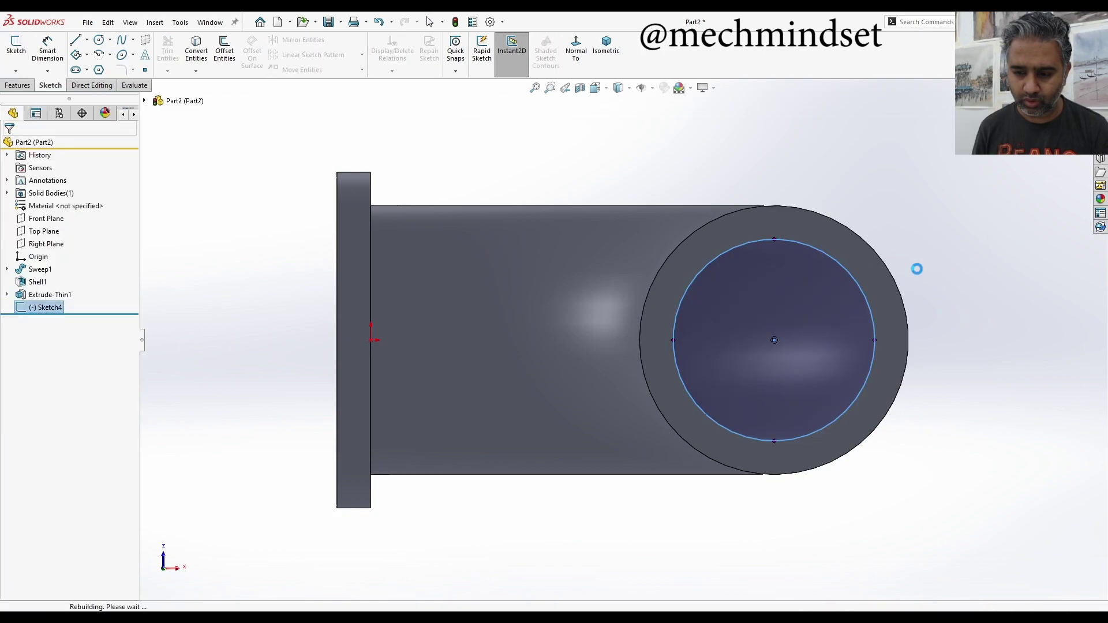
Extrude the new circle 5 mm as a one-direction thin feature 10 mm thick to form the second end flange
middle_drag(917, 270, 923, 211)
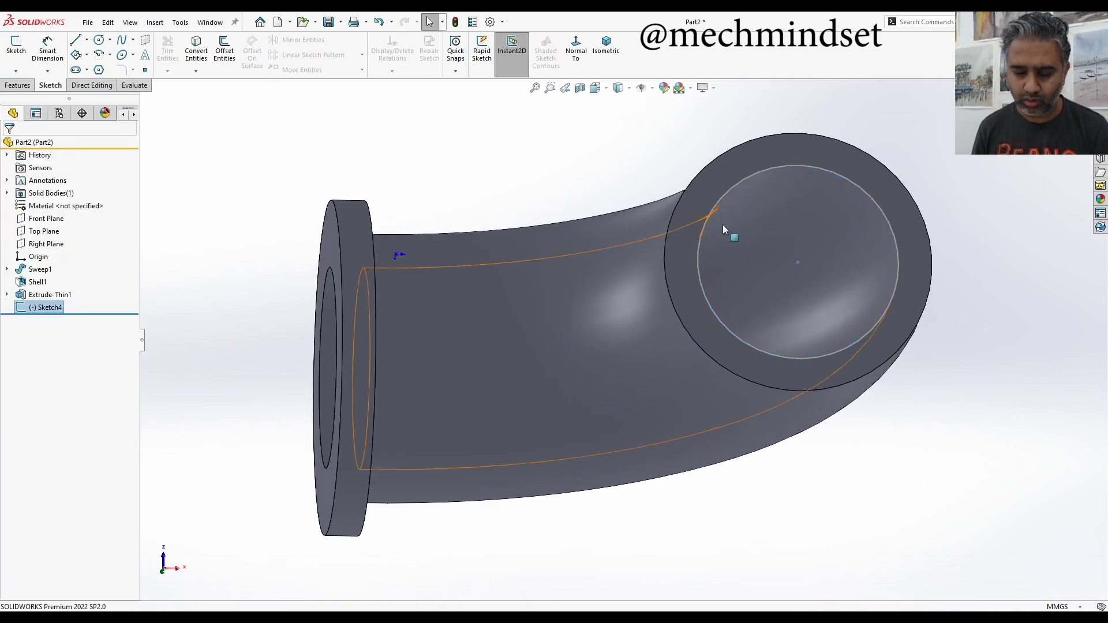
click(16, 85)
click(22, 55)
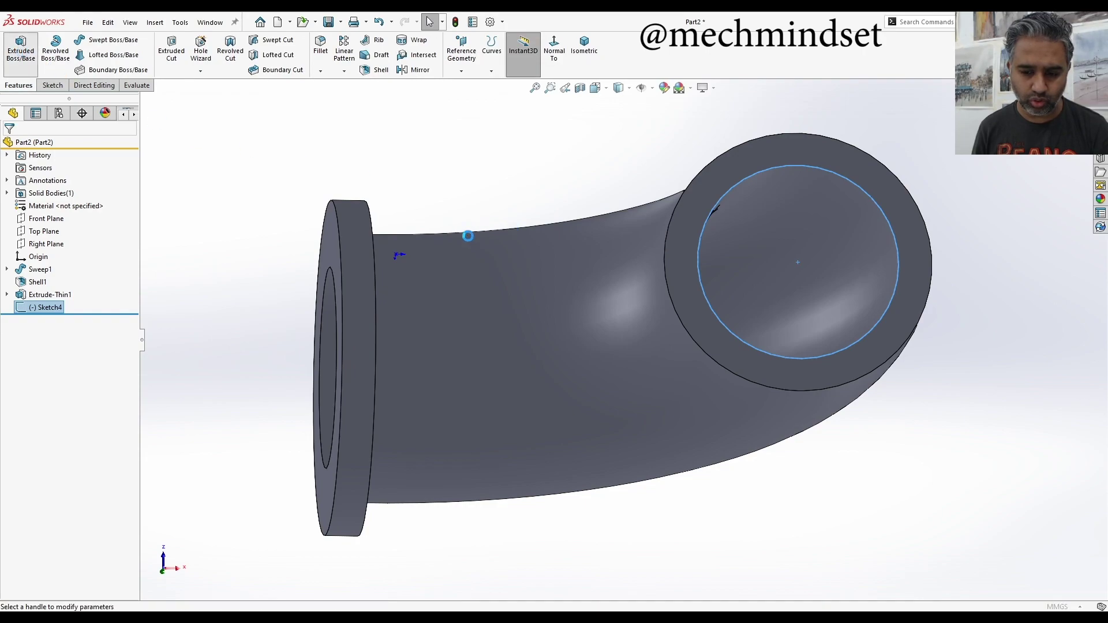
click(9, 341)
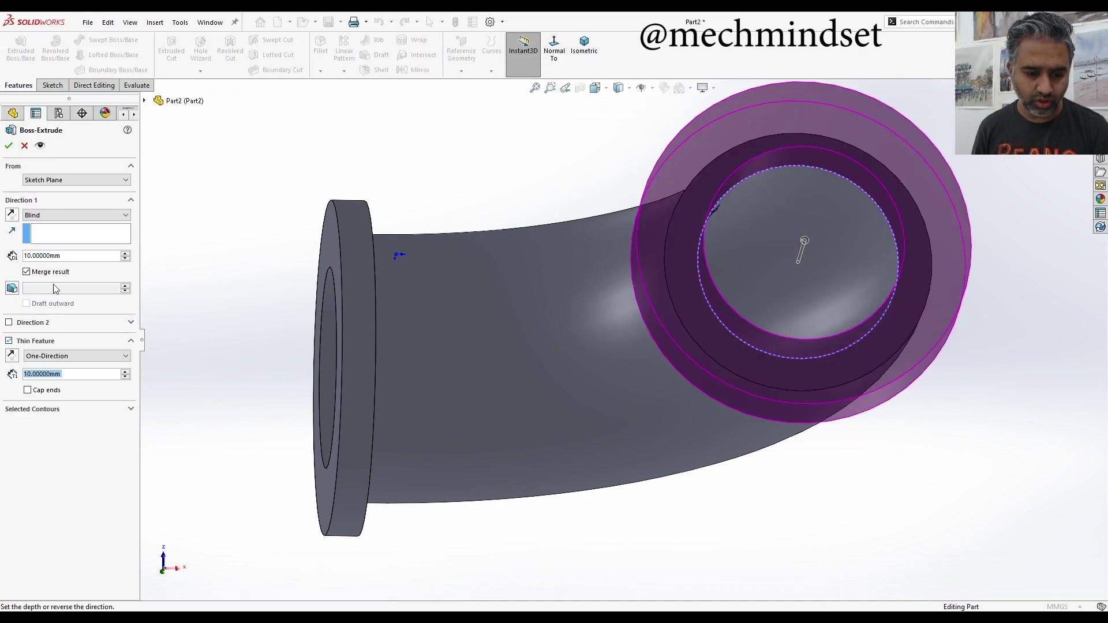
text(5)
key(Return)
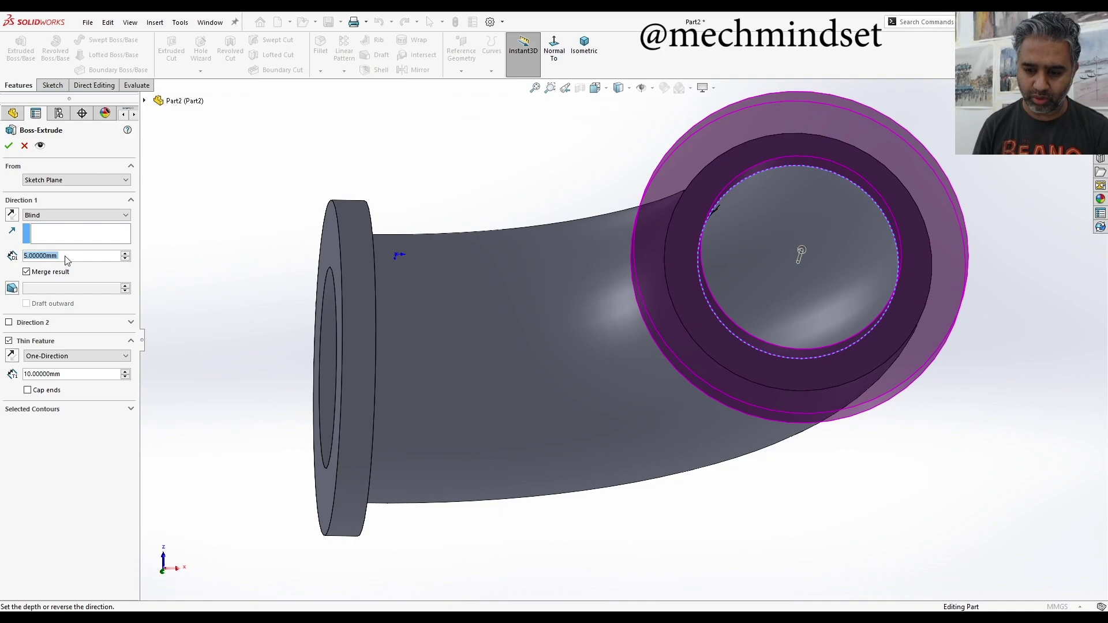
click(9, 146)
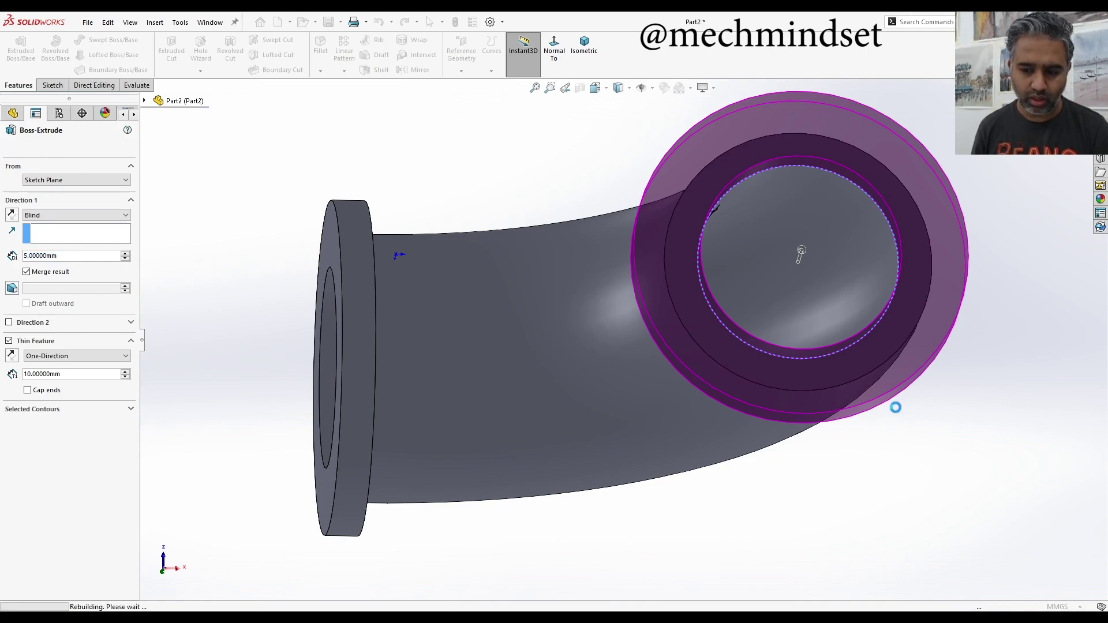
Change the first end flange's thin-feature thickness to 15 mm
middle_drag(915, 445, 770, 245)
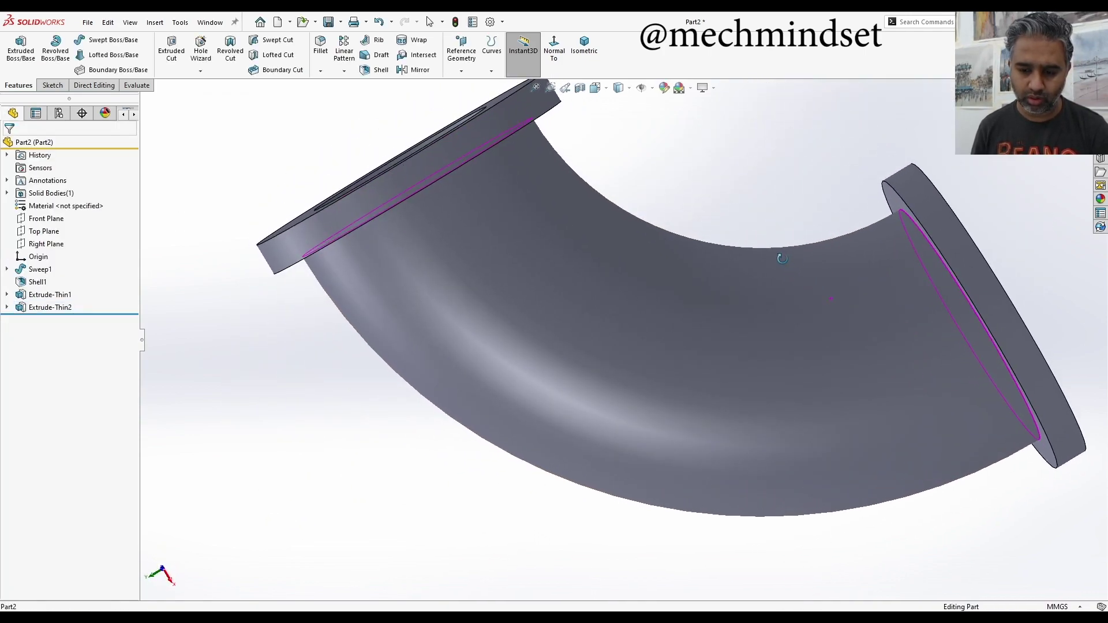
scroll(763, 277, up, 3)
middle_drag(760, 284, 737, 273)
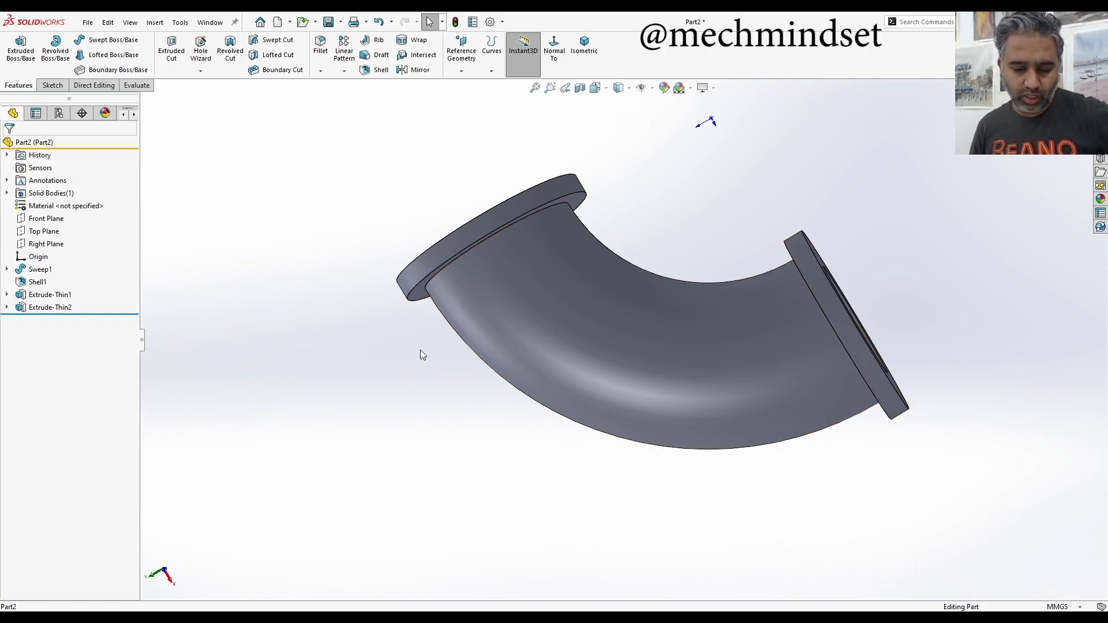
click(56, 292)
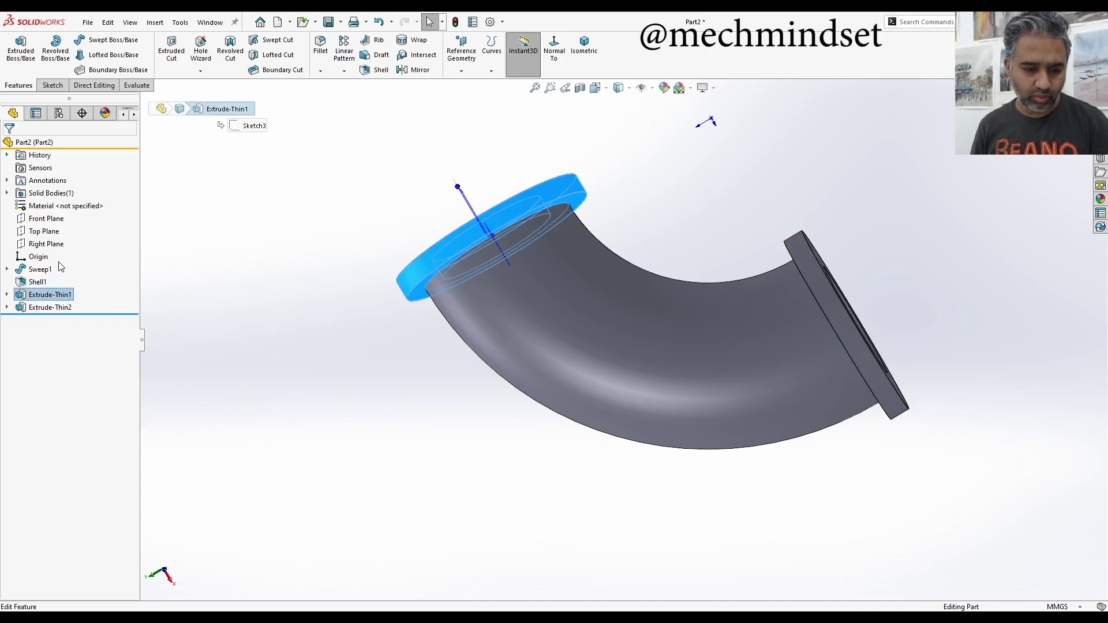
click(62, 258)
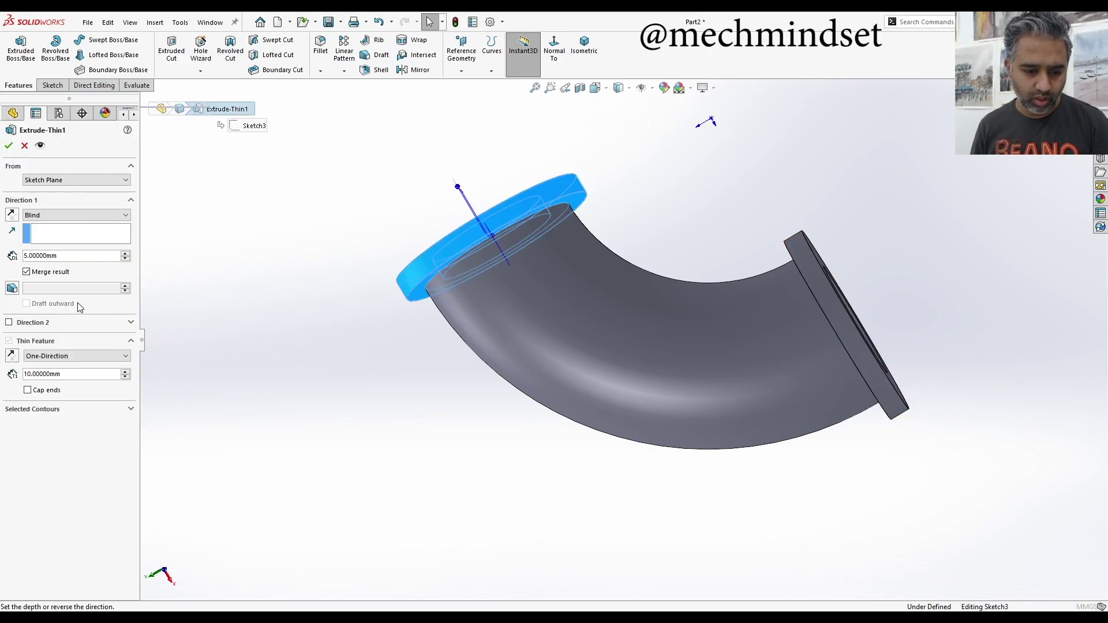
double_click(67, 373)
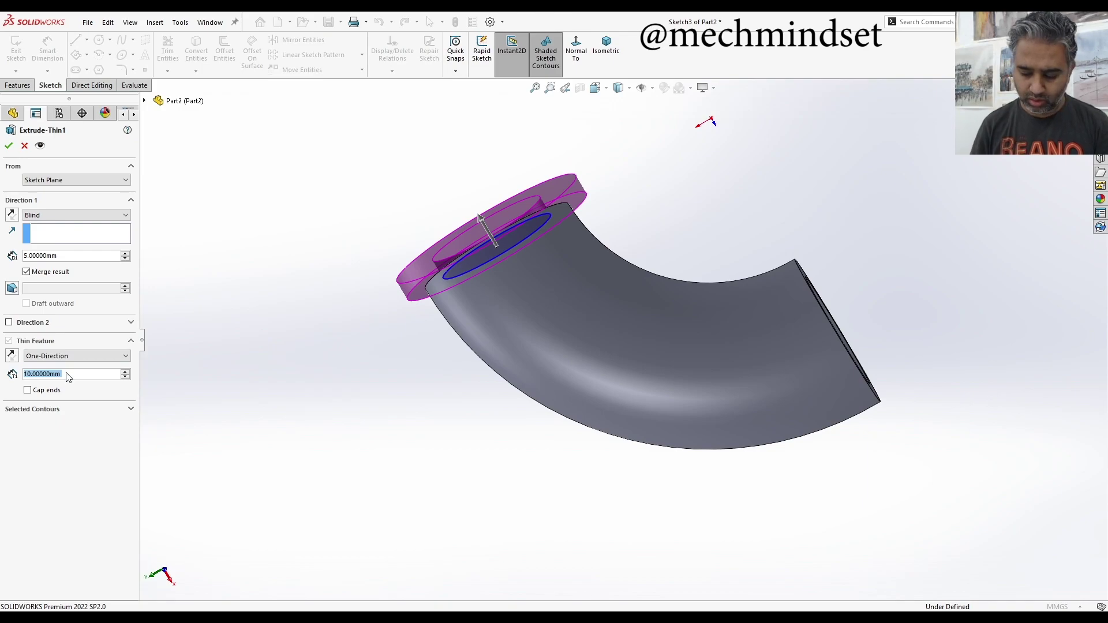
text(15)
key(Return)
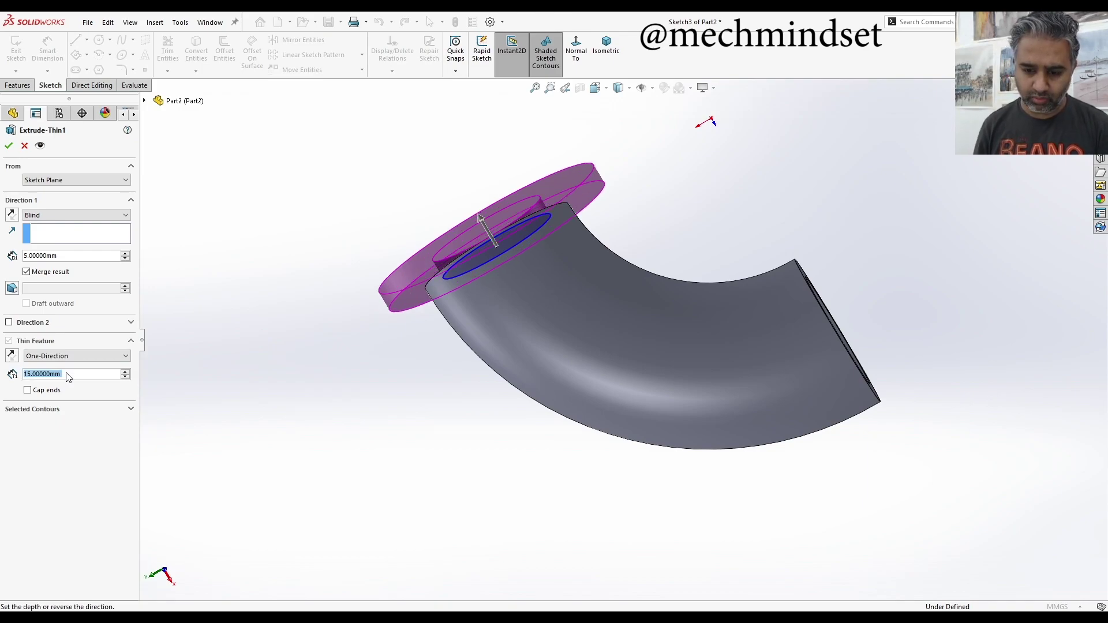
click(9, 147)
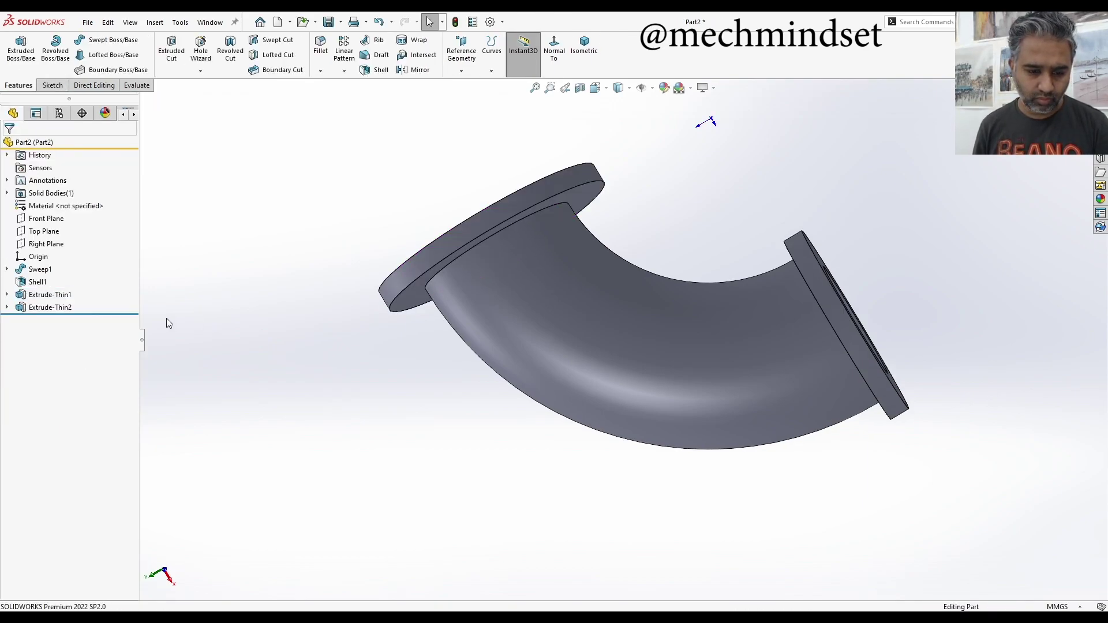
Change the second end flange's thin-feature thickness to 15 mm
click(61, 310)
click(73, 277)
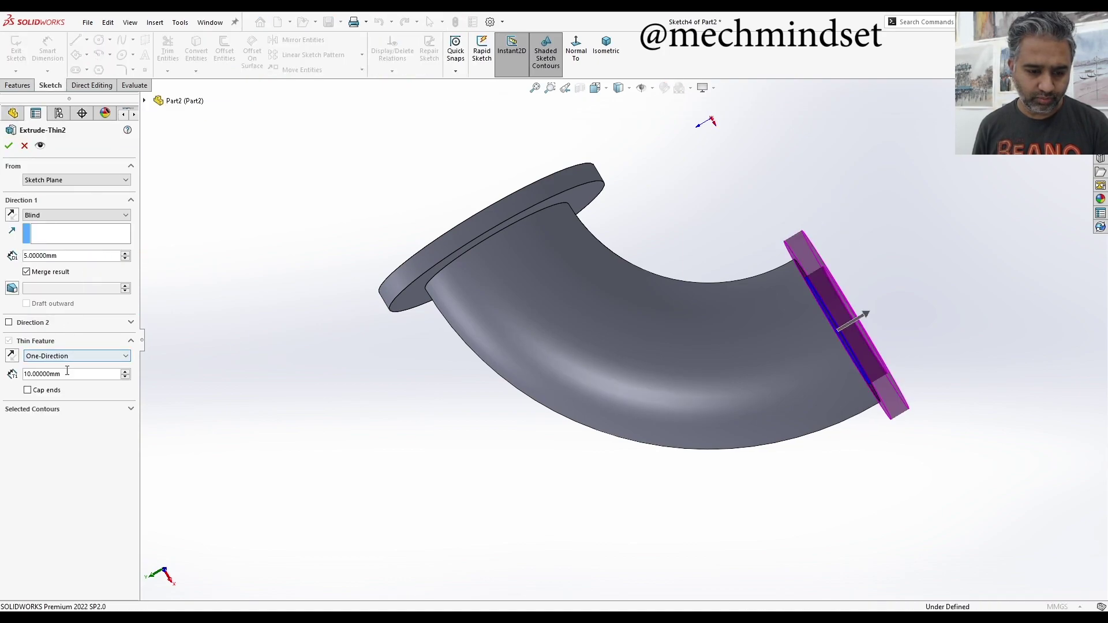
text(15)
key(Return)
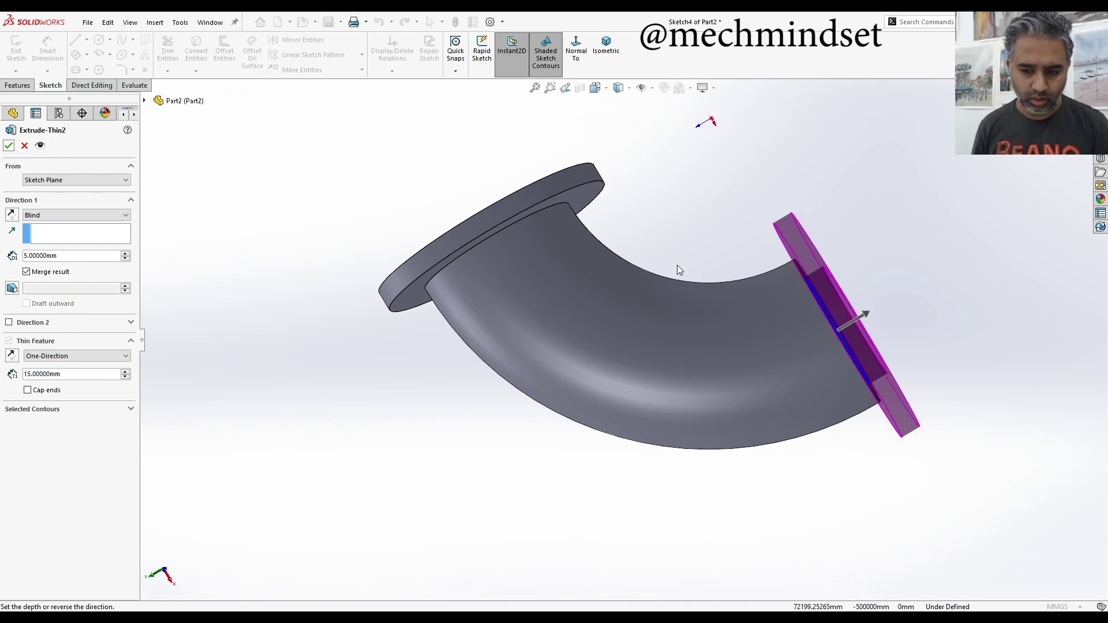
middle_drag(832, 226, 731, 356)
key(Return)
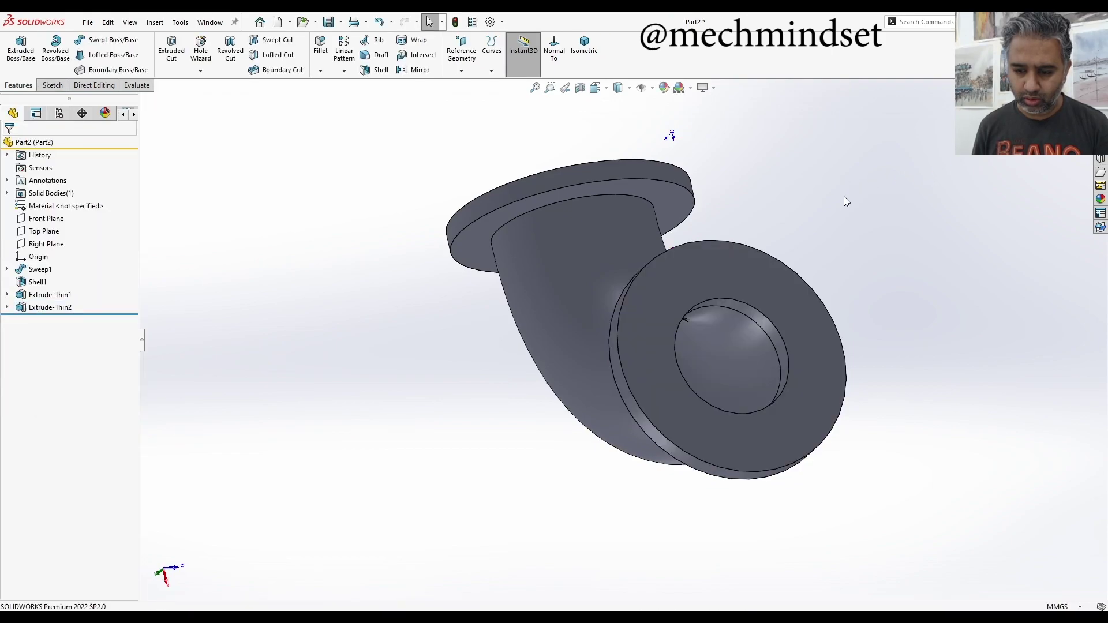
On the Front Plane, sketch a diagonal line about 48.4 mm long joining the two flanges' inner faces across the inside of the bend
middle_drag(844, 198, 483, 374)
scroll(629, 299, down, 3)
scroll(550, 300, up, 4)
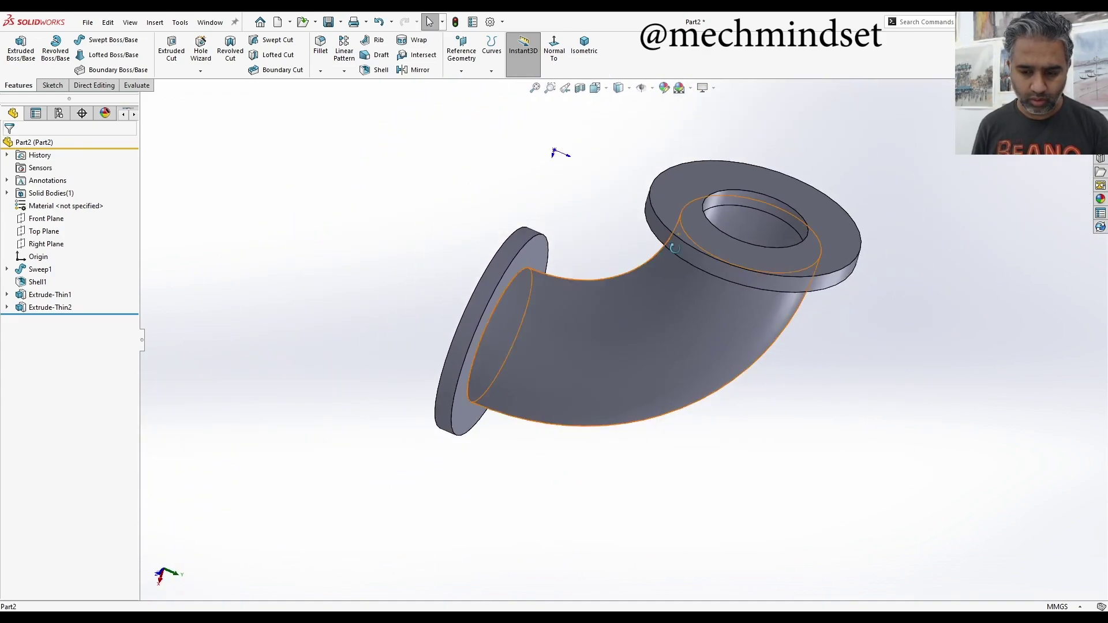
middle_drag(560, 323, 690, 200)
middle_drag(539, 262, 611, 279)
key(space)
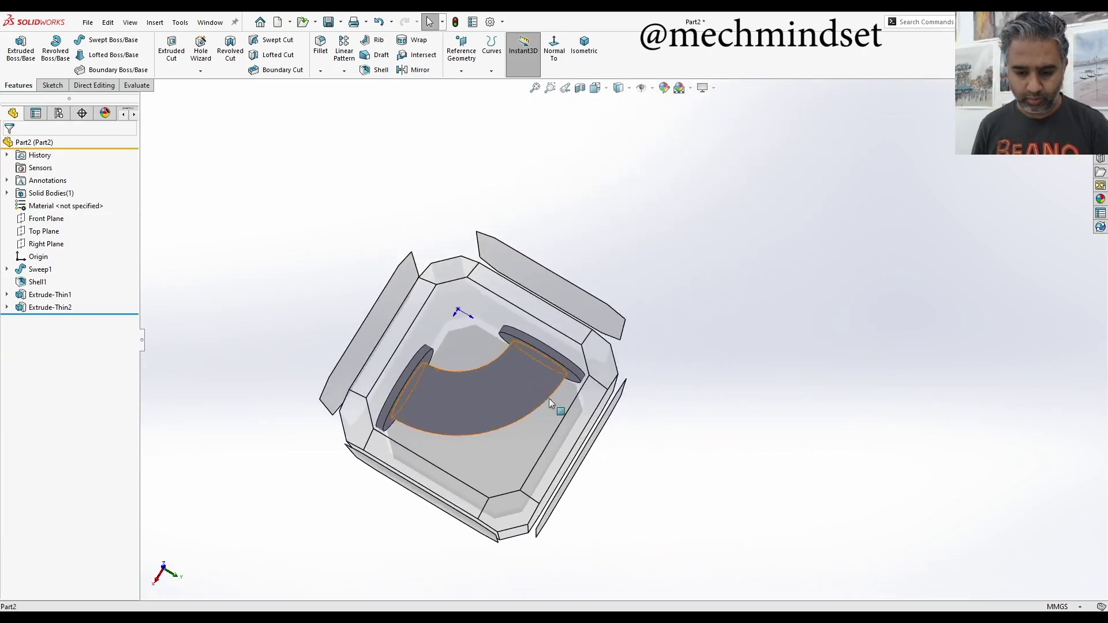
click(458, 448)
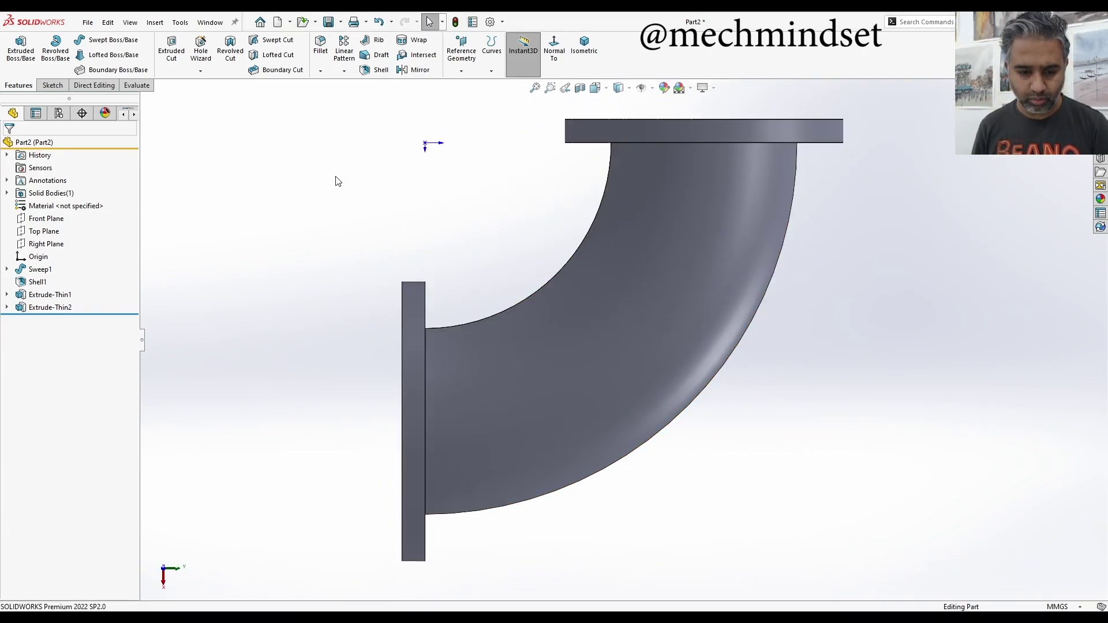
click(50, 220)
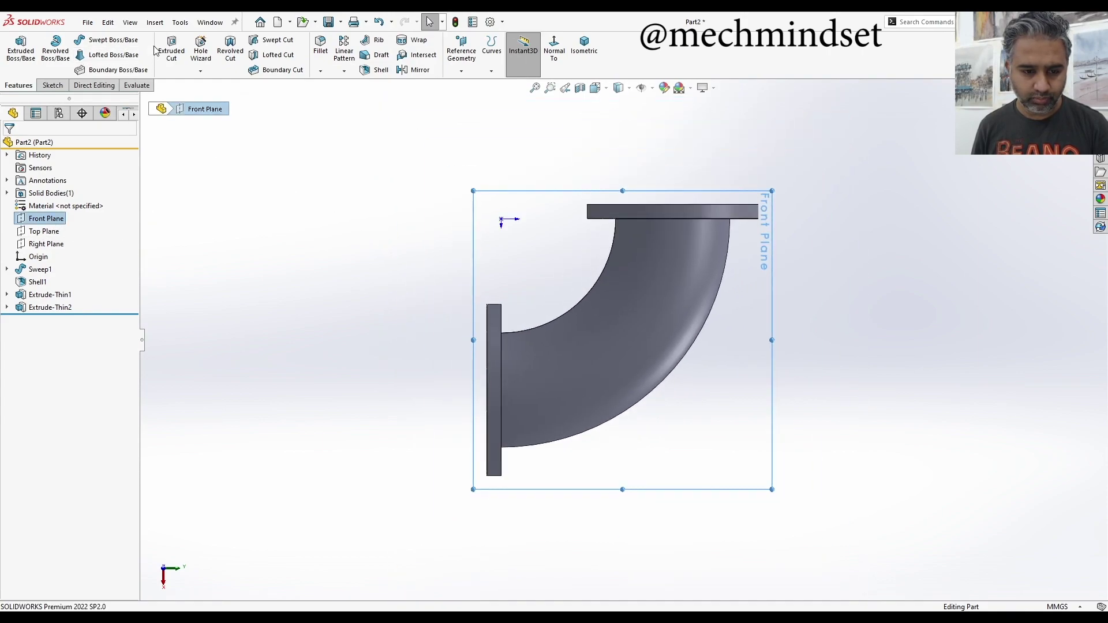
click(53, 85)
click(76, 41)
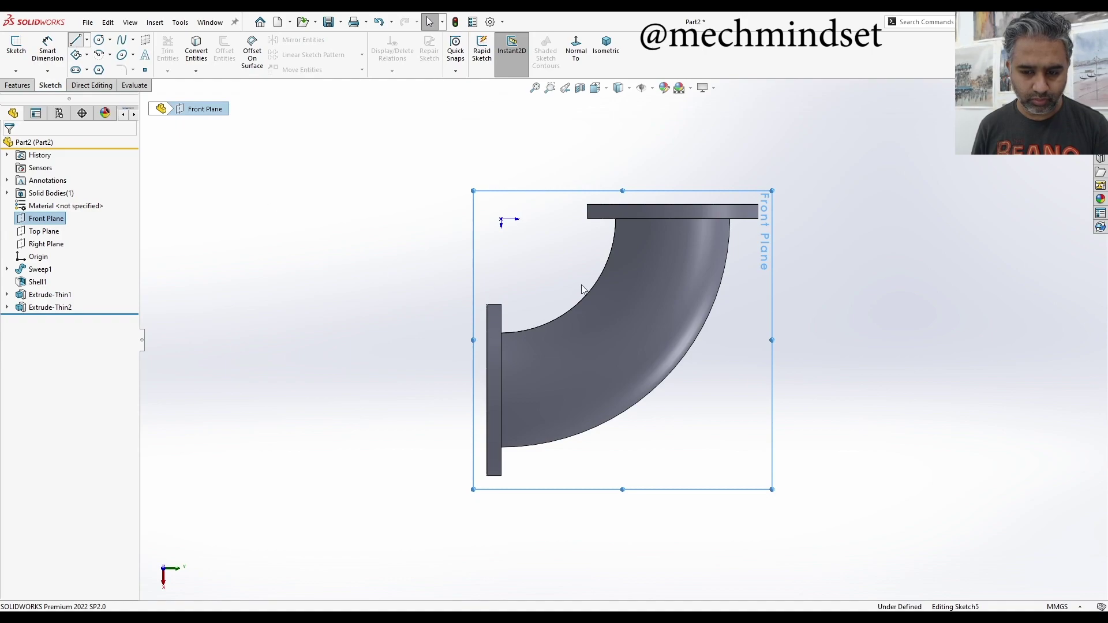
click(600, 220)
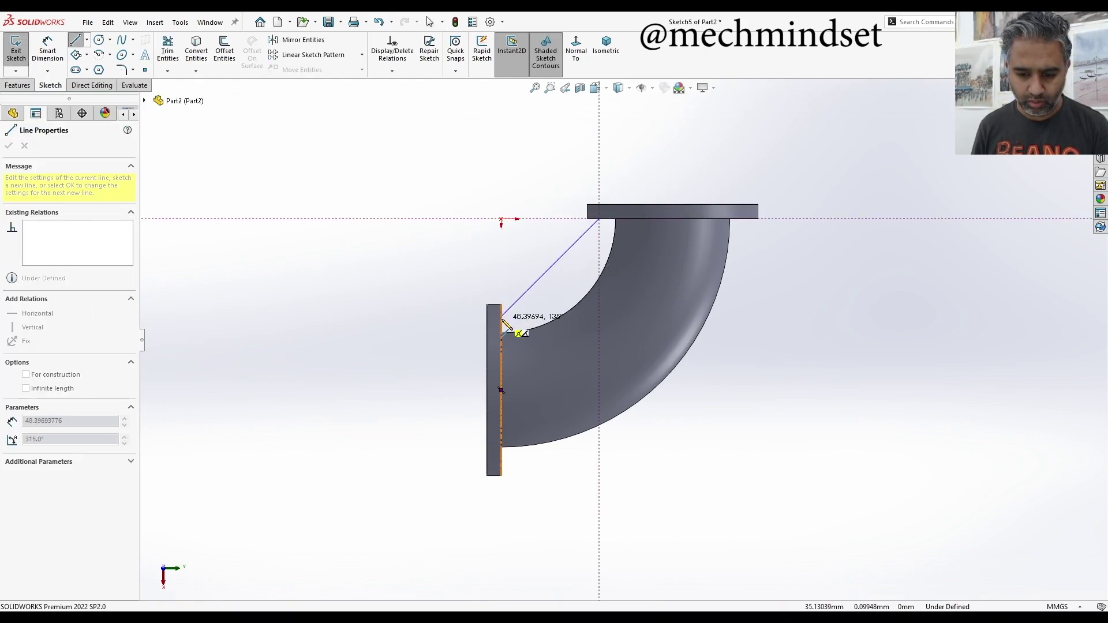
click(501, 316)
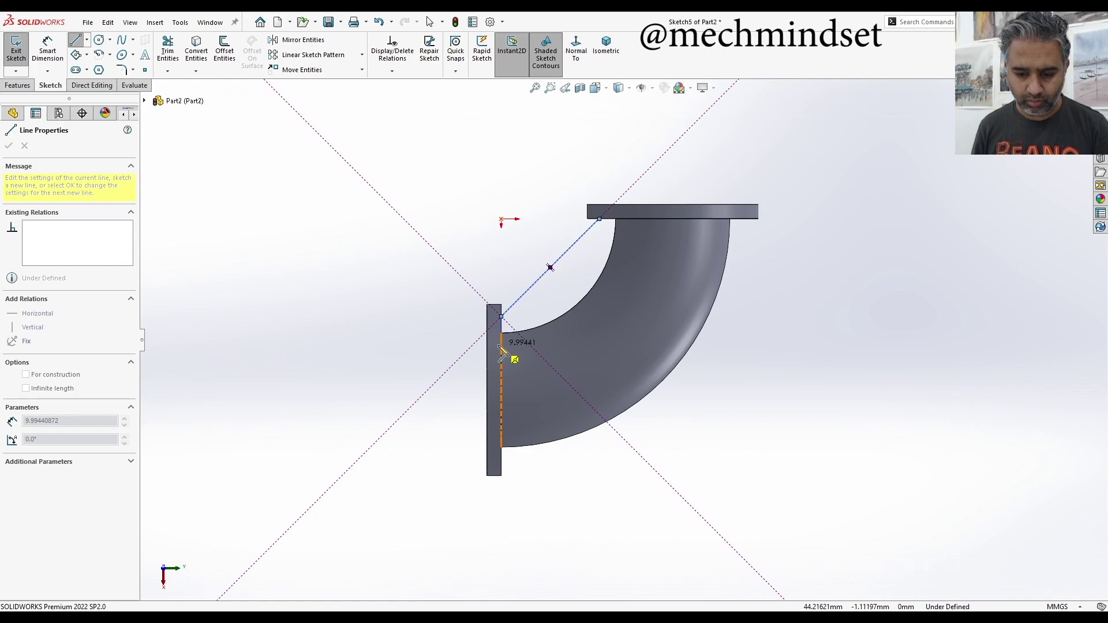
key(Escape)
key(Escape)
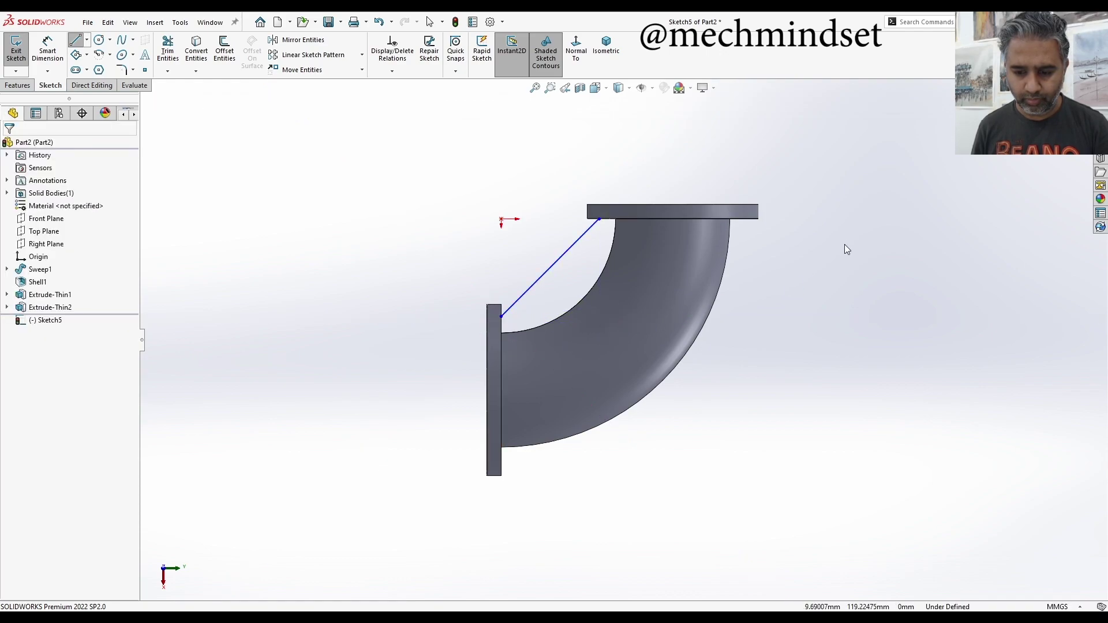
Close the profile with short lines along both flange faces and a 40 mm radius arc following the elbow's inner bend, and exit the sketch
mouse_move(747, 264)
middle_down()
mouse_move(808, 279)
mouse_move(840, 316)
mouse_move(826, 307)
mouse_move(815, 344)
mouse_move(798, 352)
mouse_move(747, 267)
mouse_move(732, 282)
mouse_move(737, 304)
mouse_move(717, 310)
mouse_move(731, 331)
mouse_move(741, 310)
middle_up()
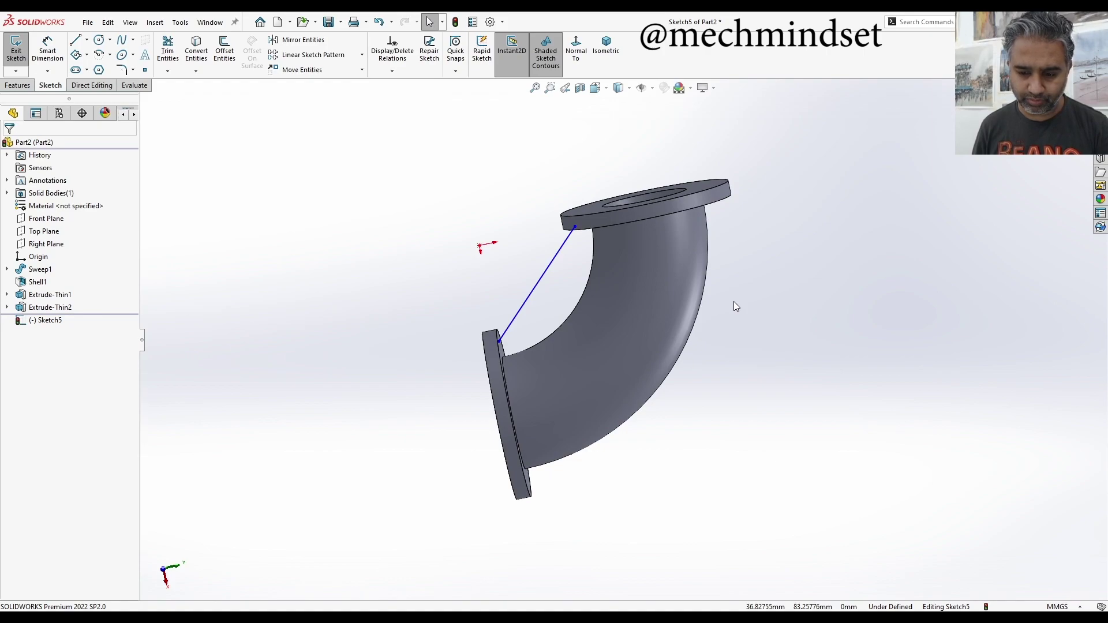
key(ctrl+space)
click(382, 362)
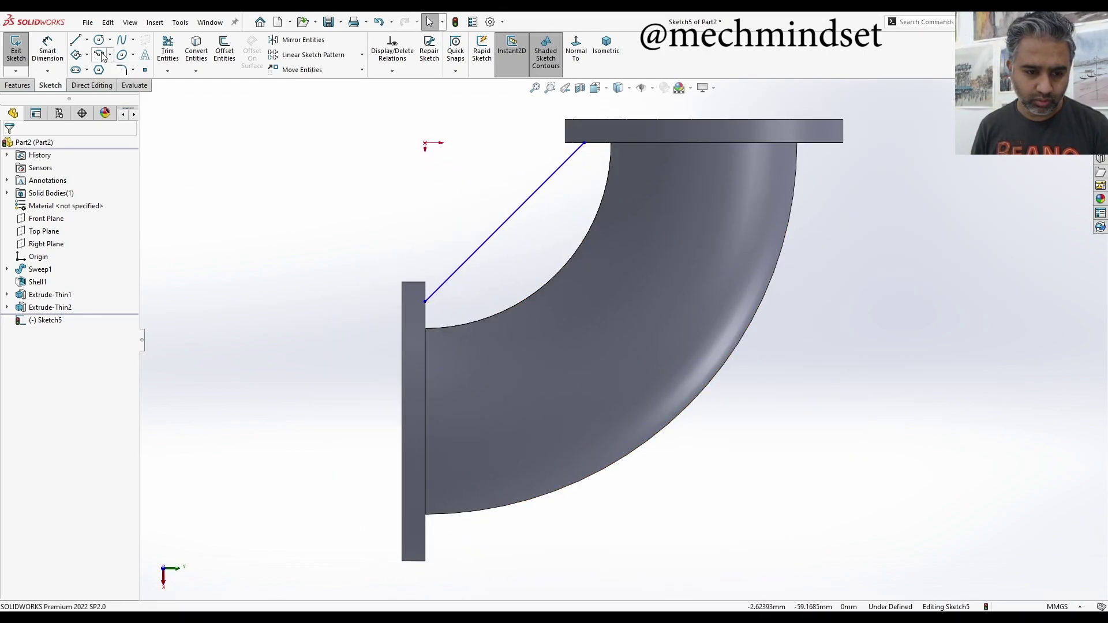
click(77, 40)
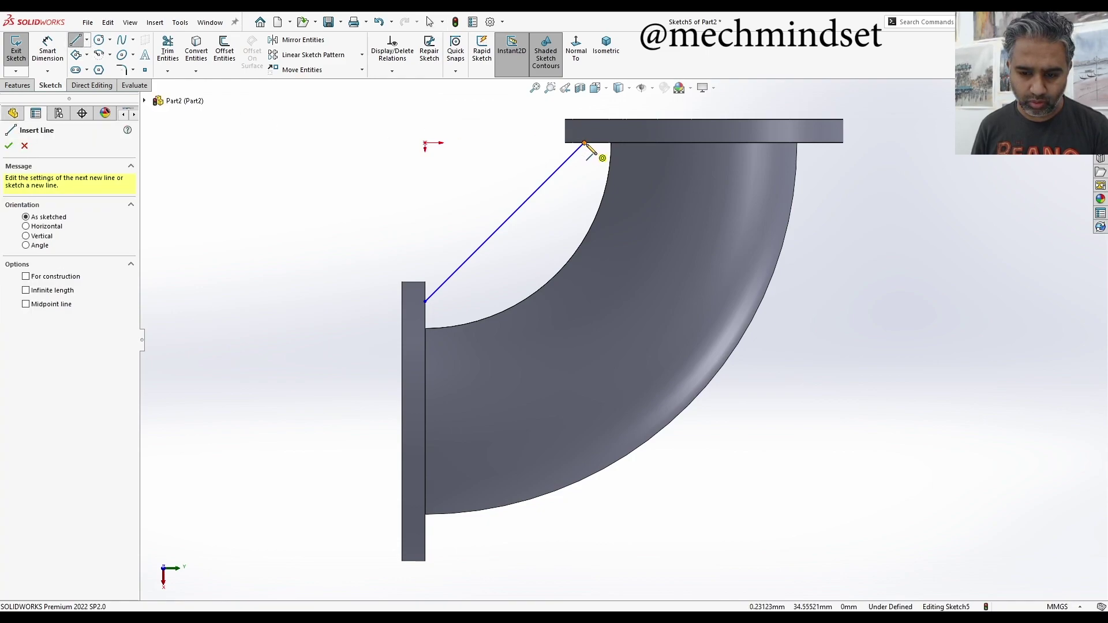
click(610, 143)
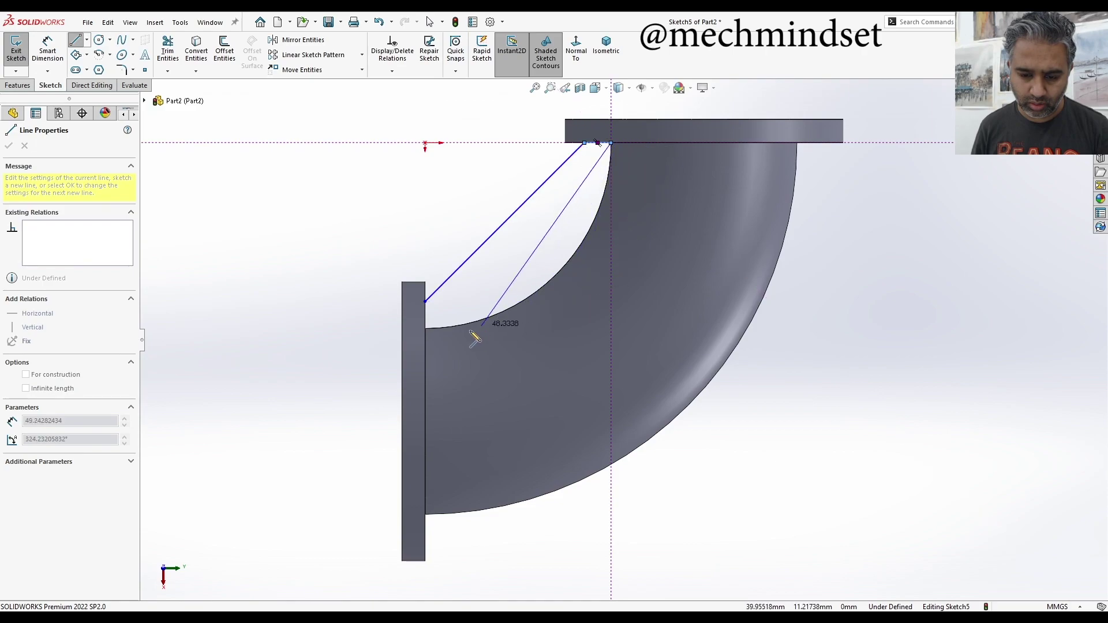
key(Escape)
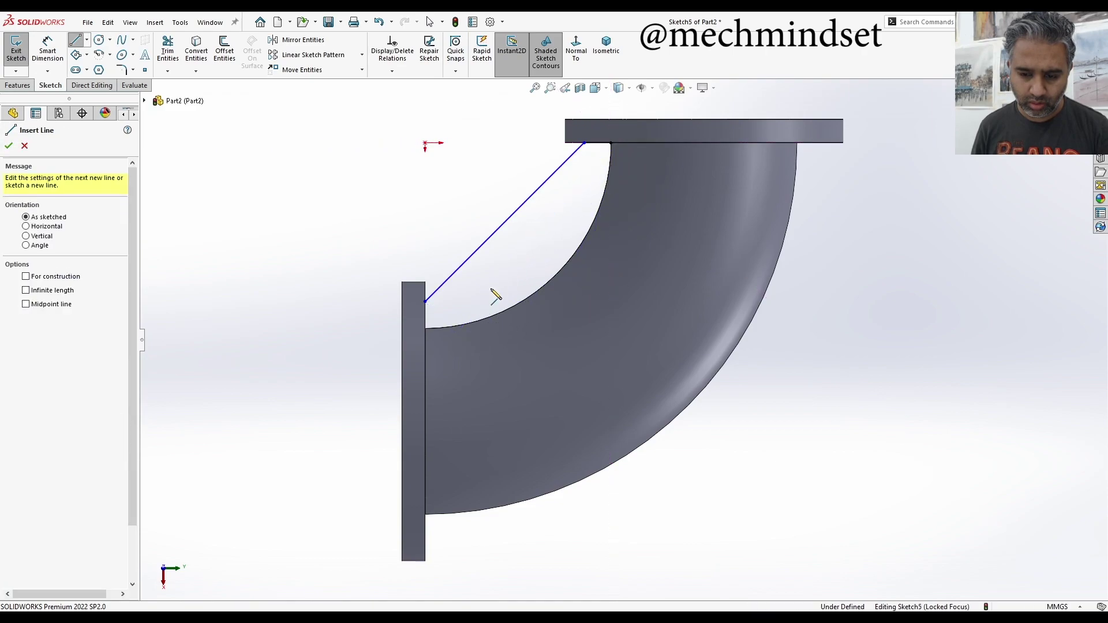
click(426, 329)
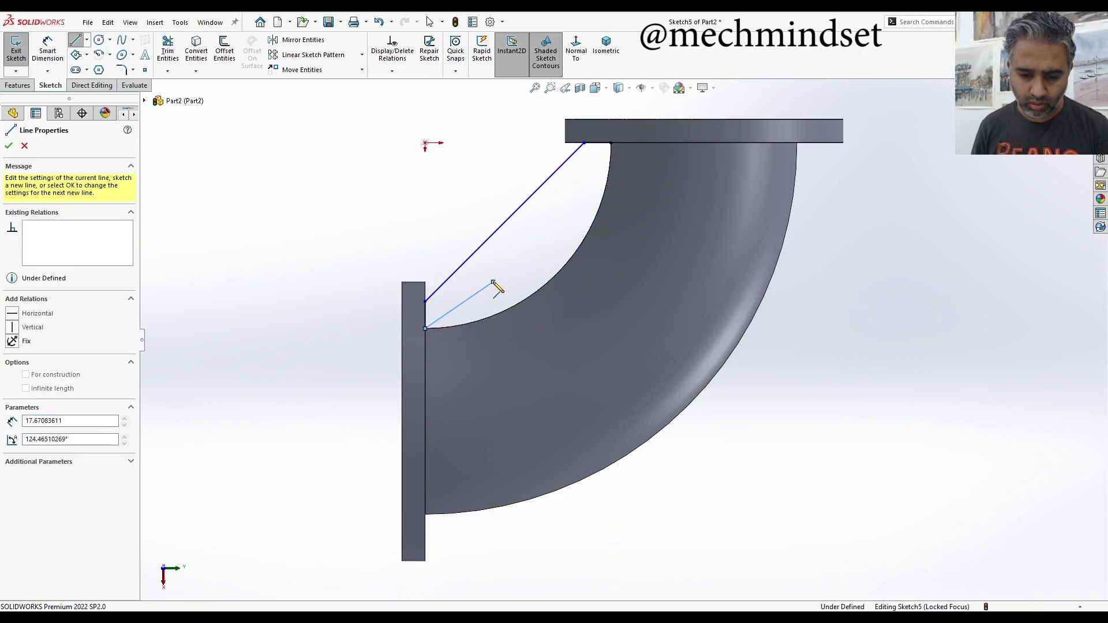
key(Escape)
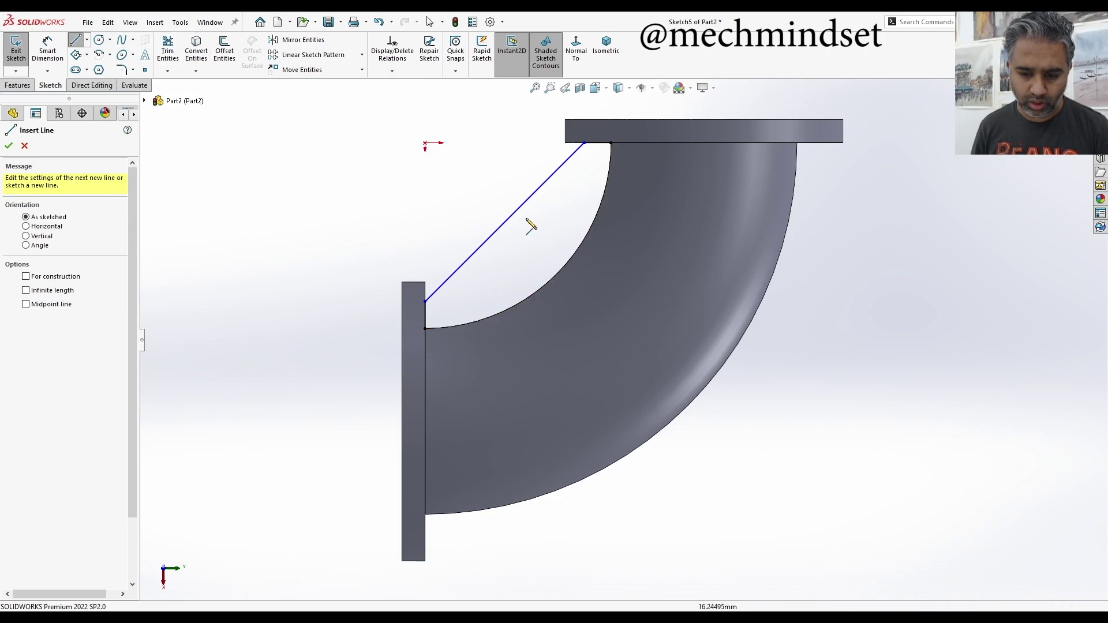
key(Escape)
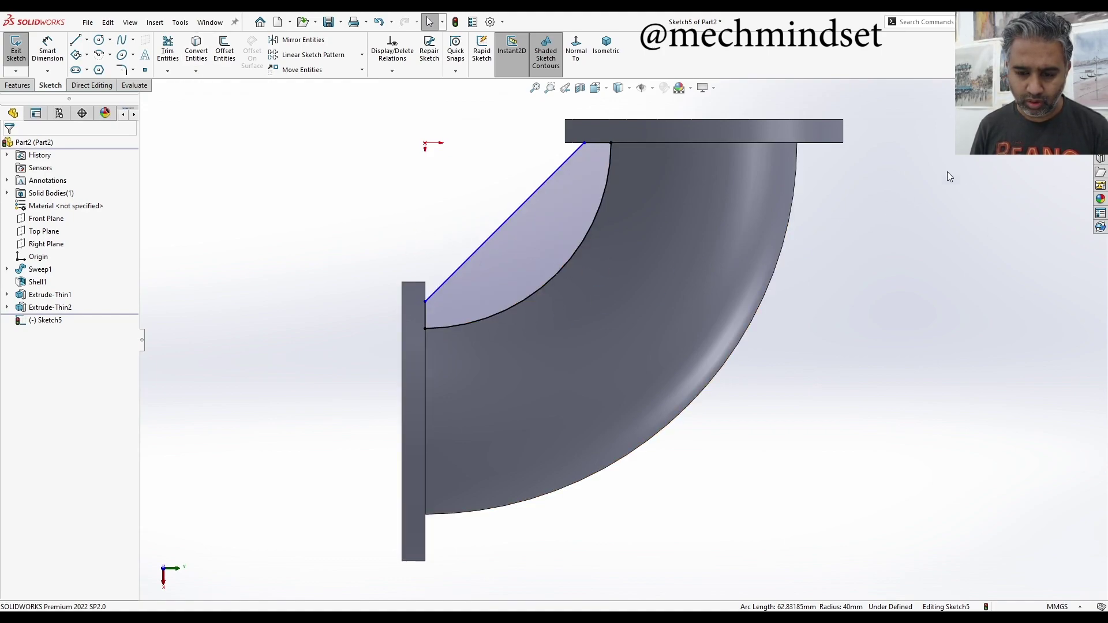
click(1077, 105)
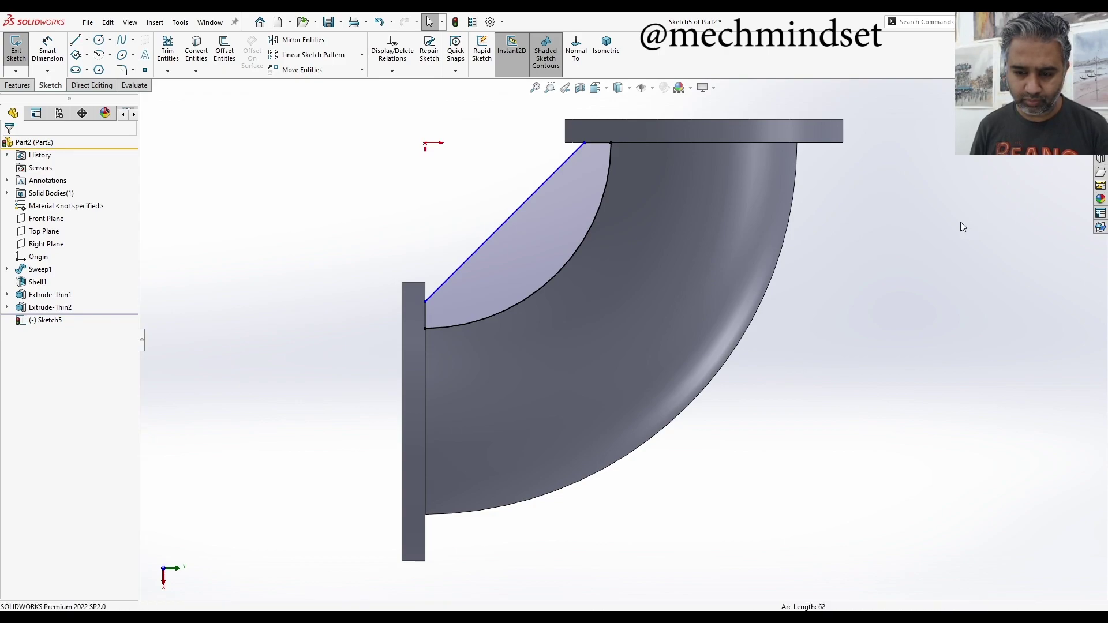
key(ctrl+7)
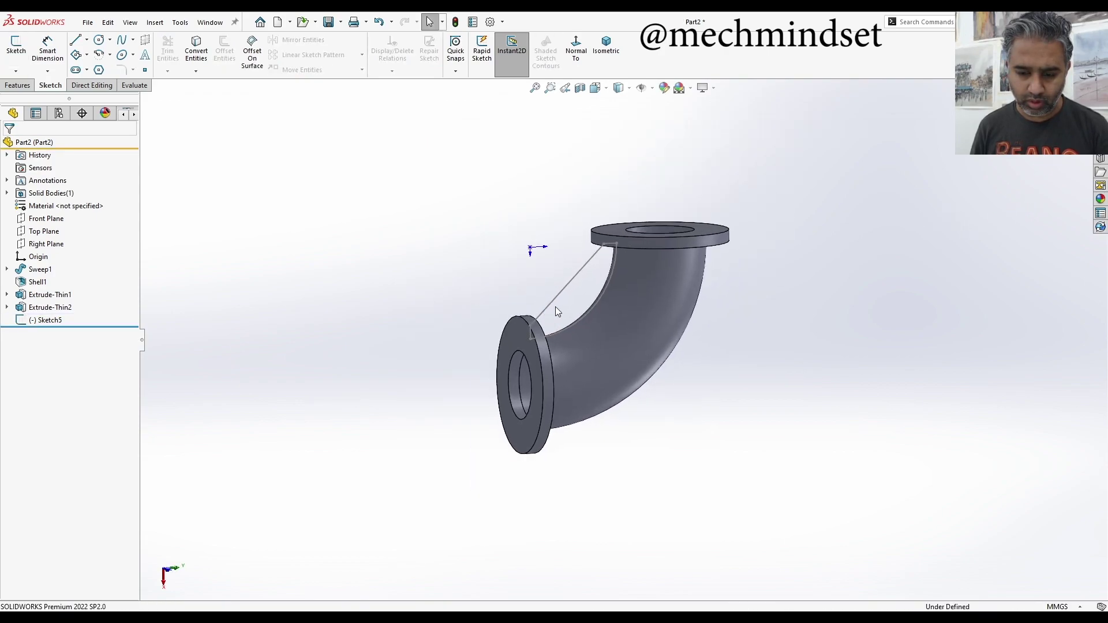
click(596, 253)
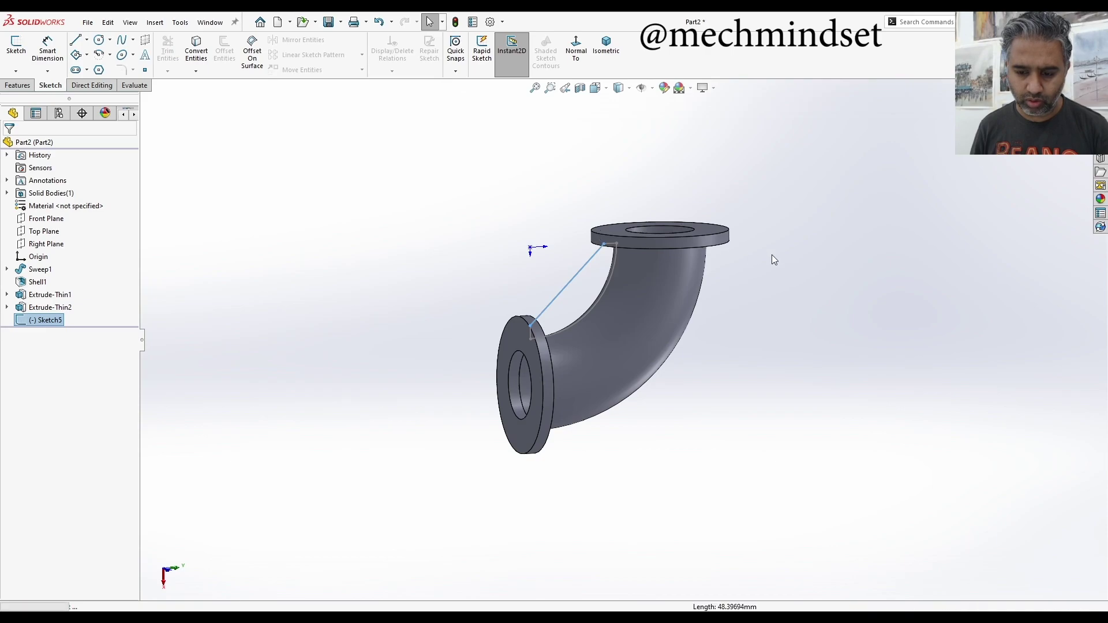
right_drag(780, 255, 757, 262)
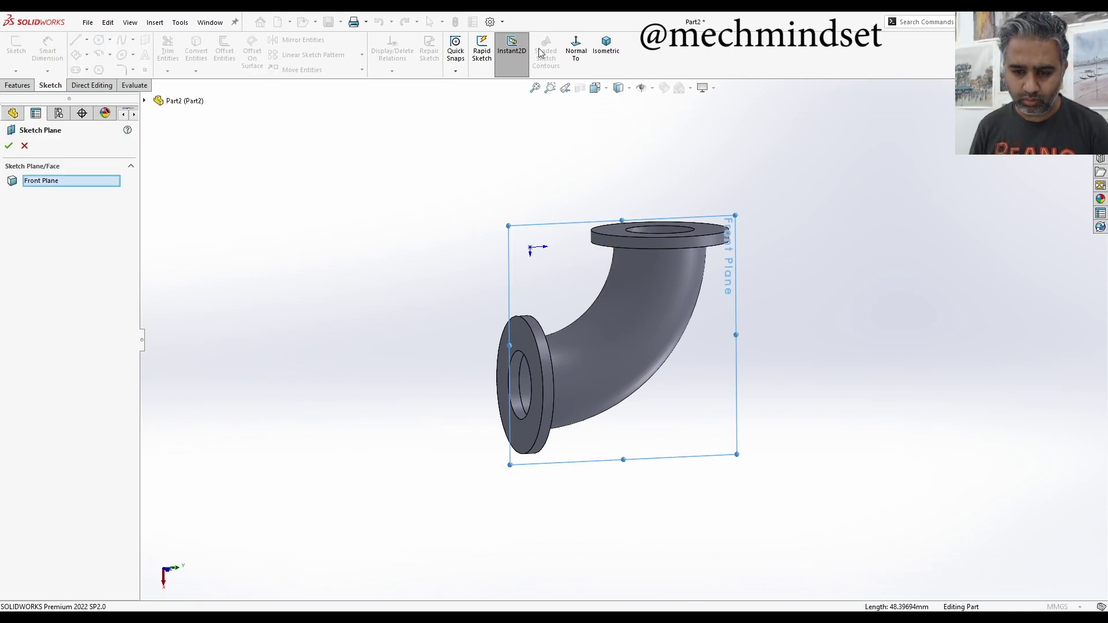
click(576, 55)
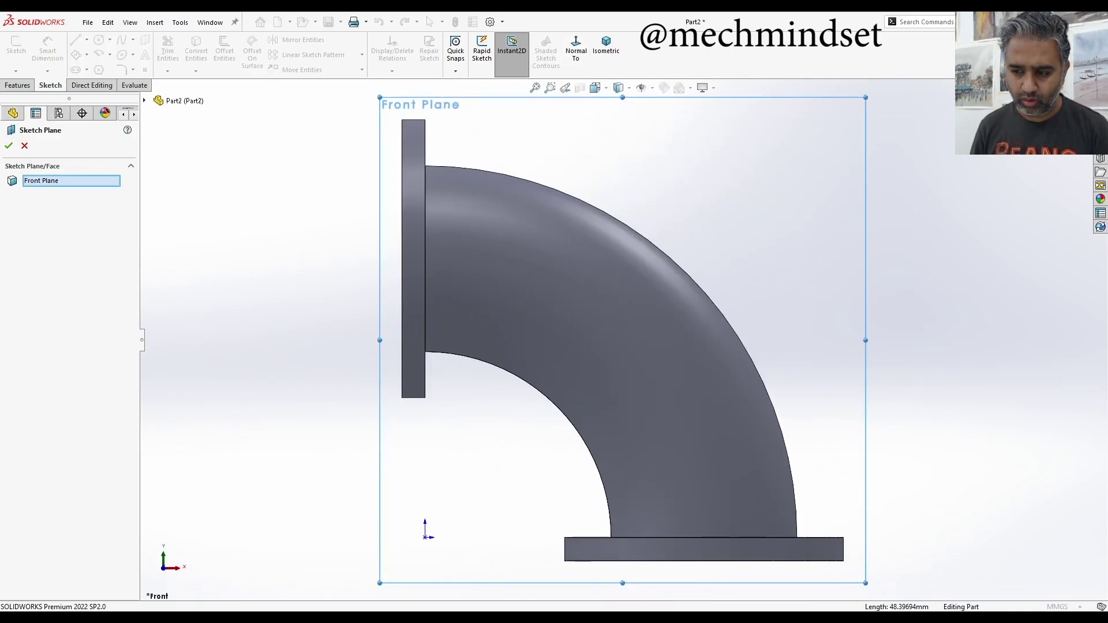
click(24, 146)
click(44, 320)
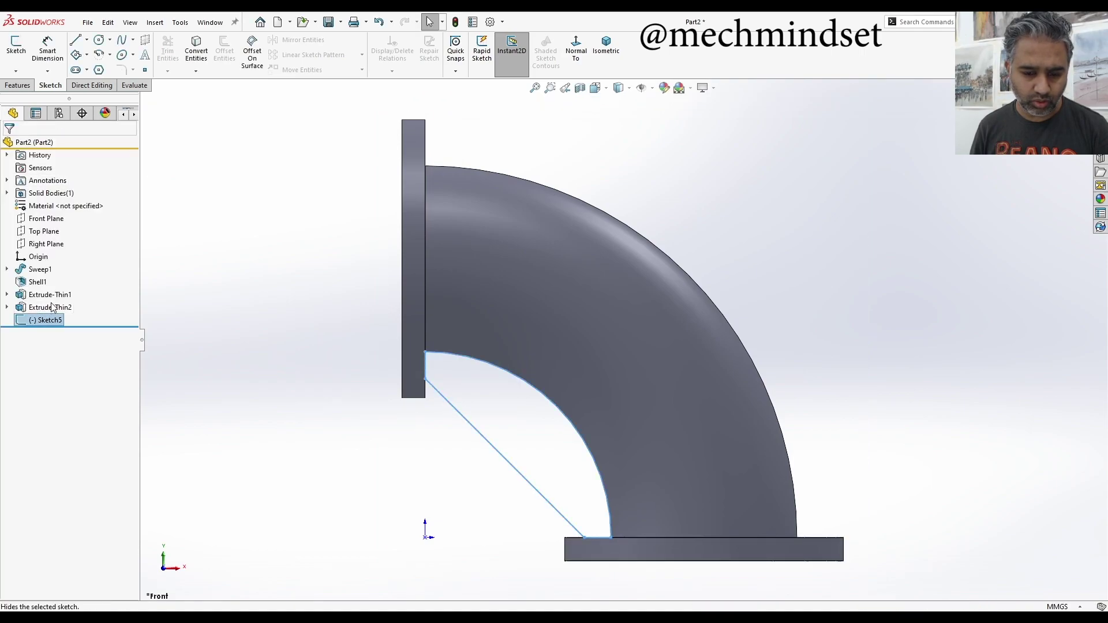
click(56, 280)
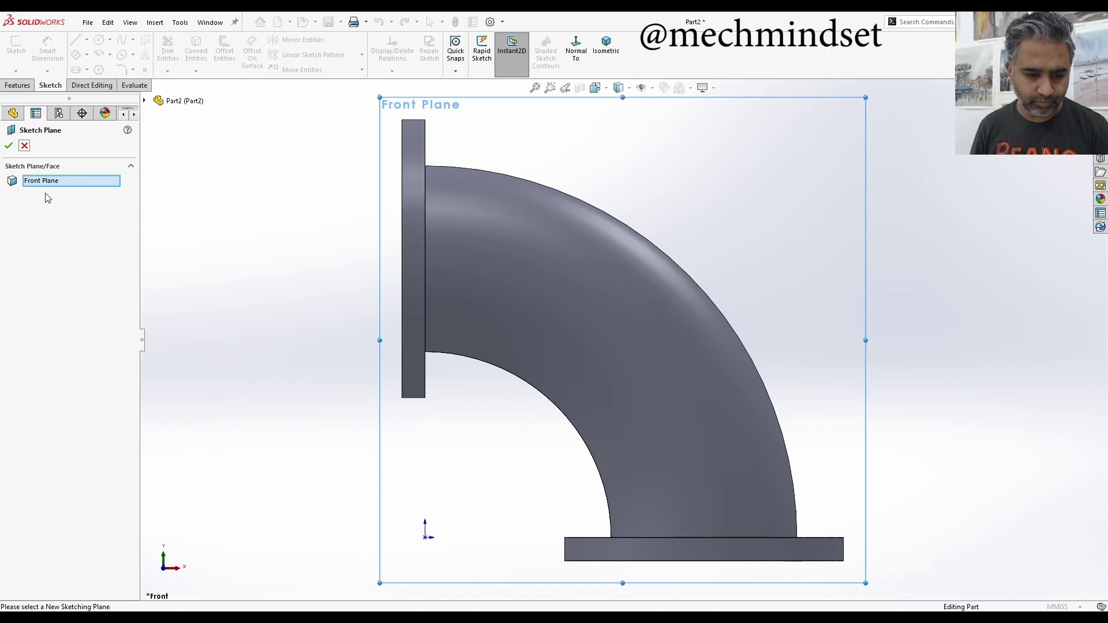
click(24, 146)
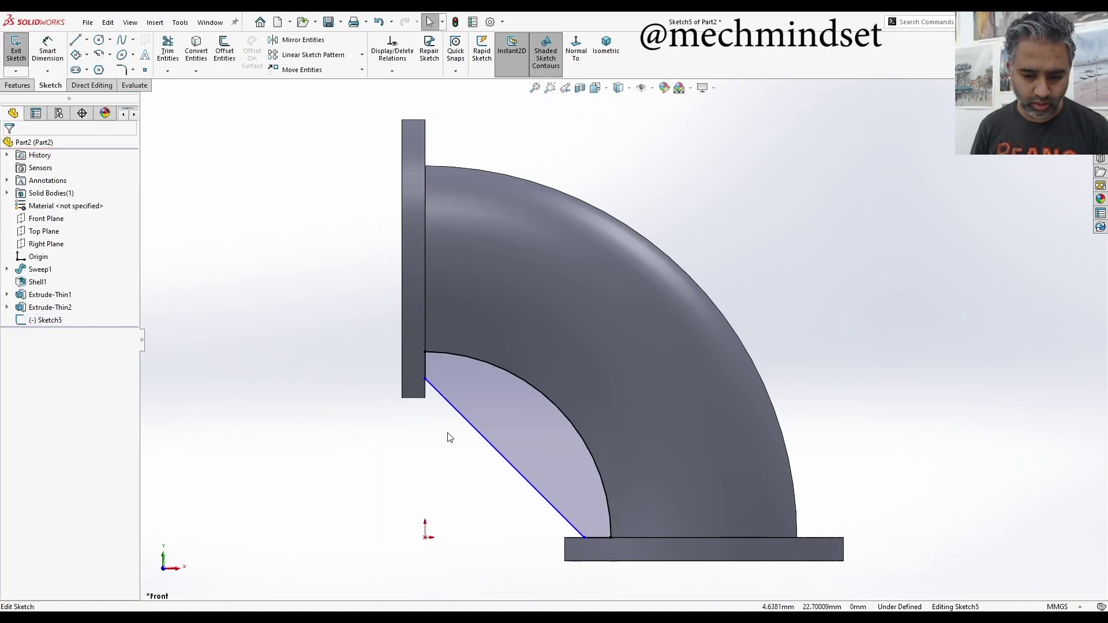
Dimension the diagonal line of the web sketch to a length of 48.5 mm
click(48, 50)
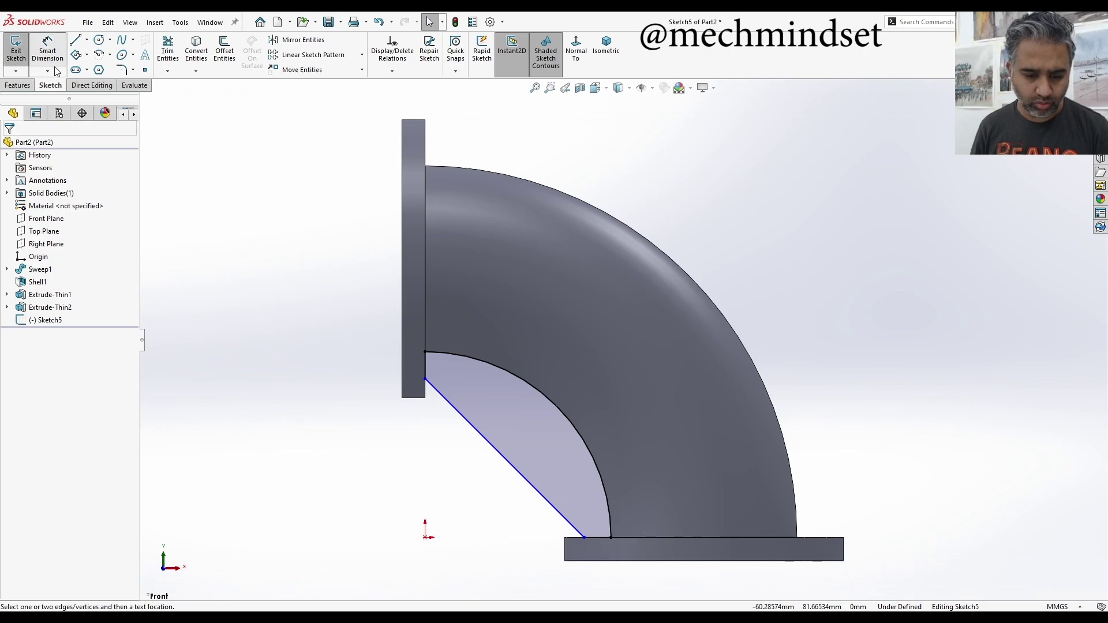
click(488, 445)
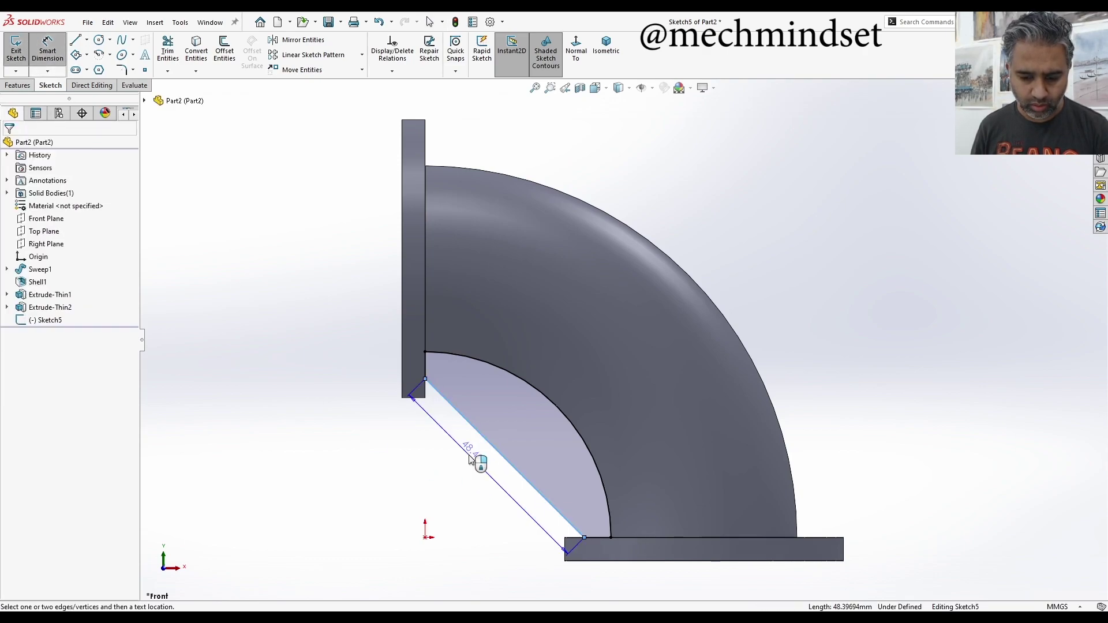
click(499, 499)
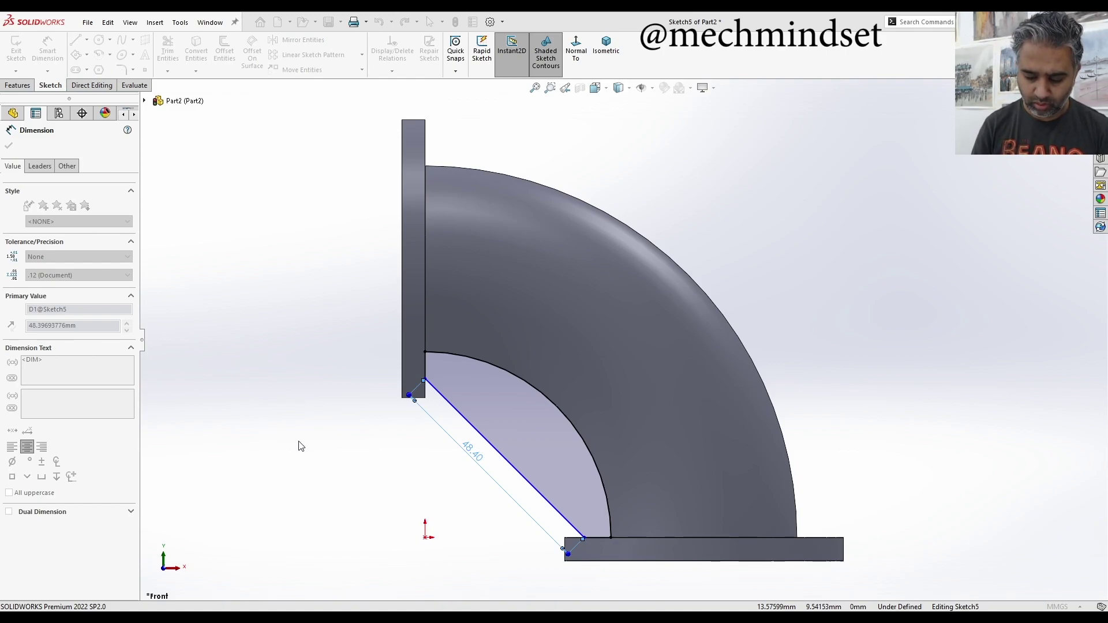
text(48.5)
key(Return)
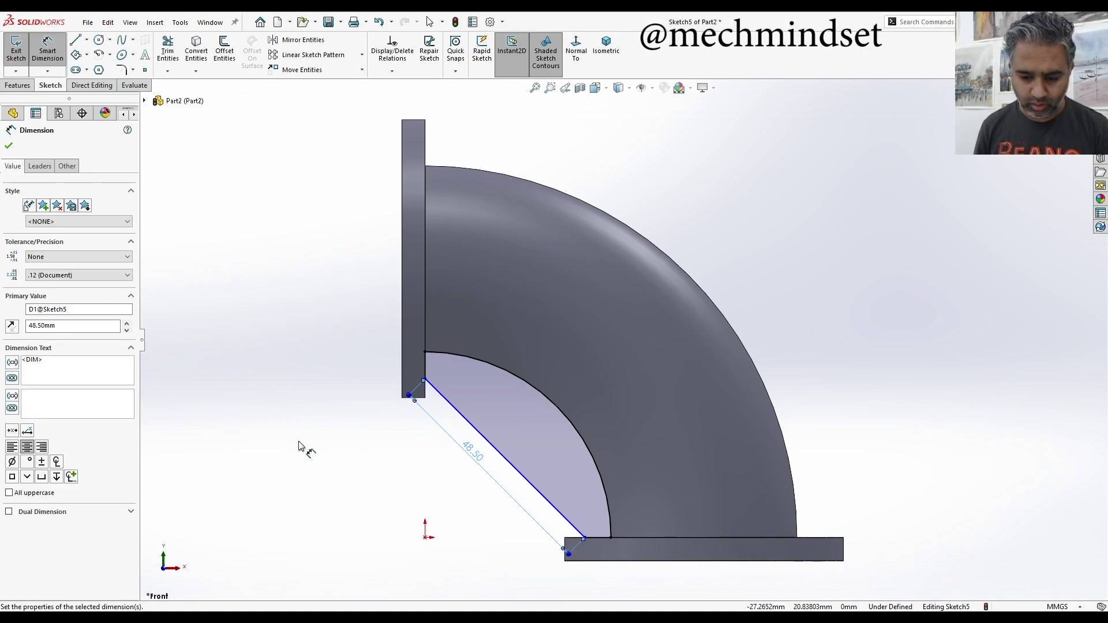
Dimension the horizontal distance from the origin to the diagonal line's lower endpoint as 35 mm and exit the sketch
click(585, 539)
click(425, 537)
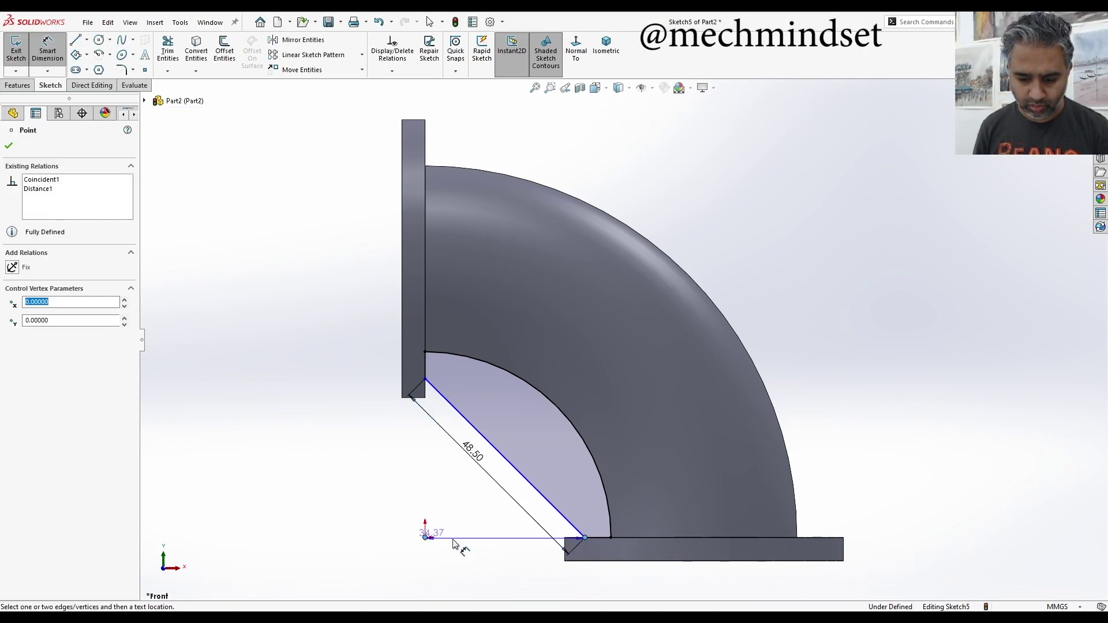
click(478, 552)
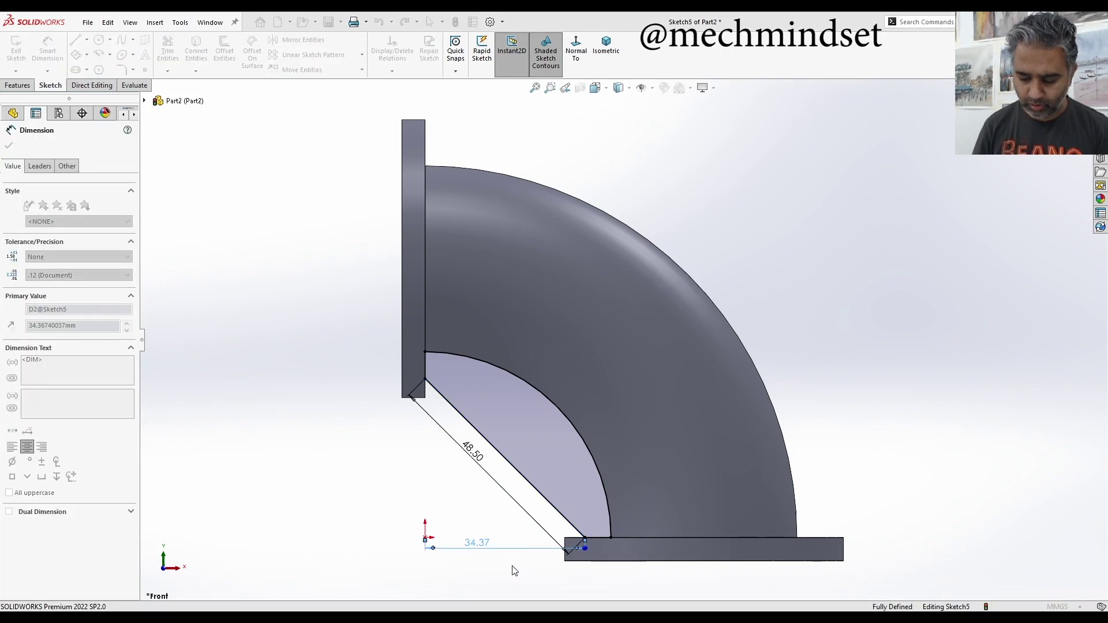
text(35)
key(Return)
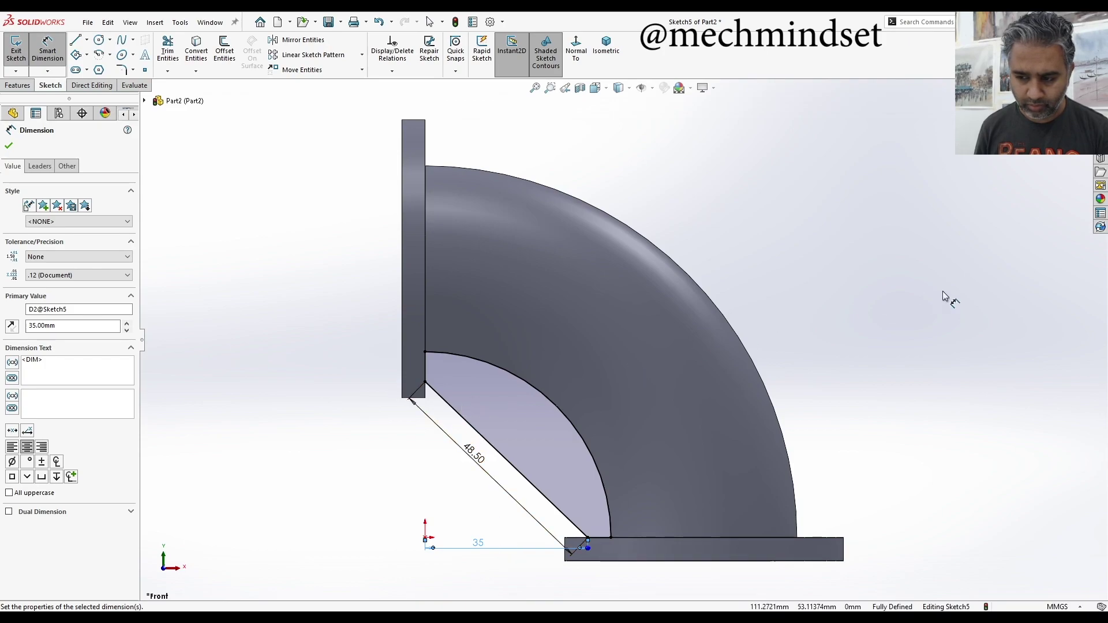
click(1078, 96)
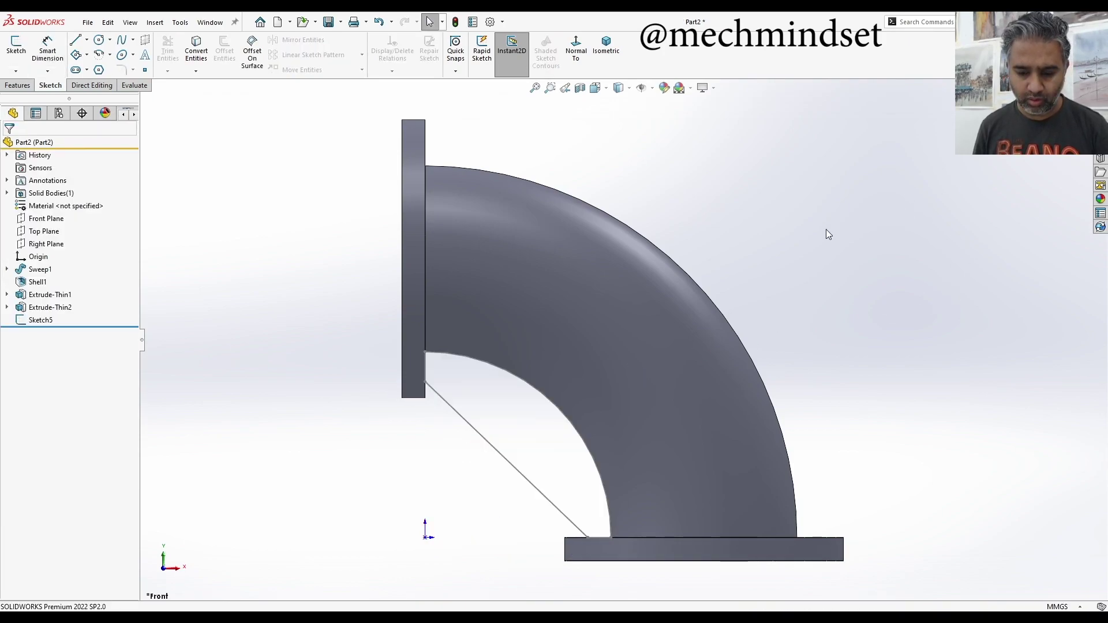
Start a boss extrusion of the web sketch with a Mid Plane end condition and a depth of 5 mm
mouse_move(563, 396)
middle_down()
mouse_move(607, 377)
mouse_move(712, 281)
mouse_move(809, 277)
mouse_move(759, 245)
mouse_move(776, 269)
mouse_move(772, 261)
middle_up()
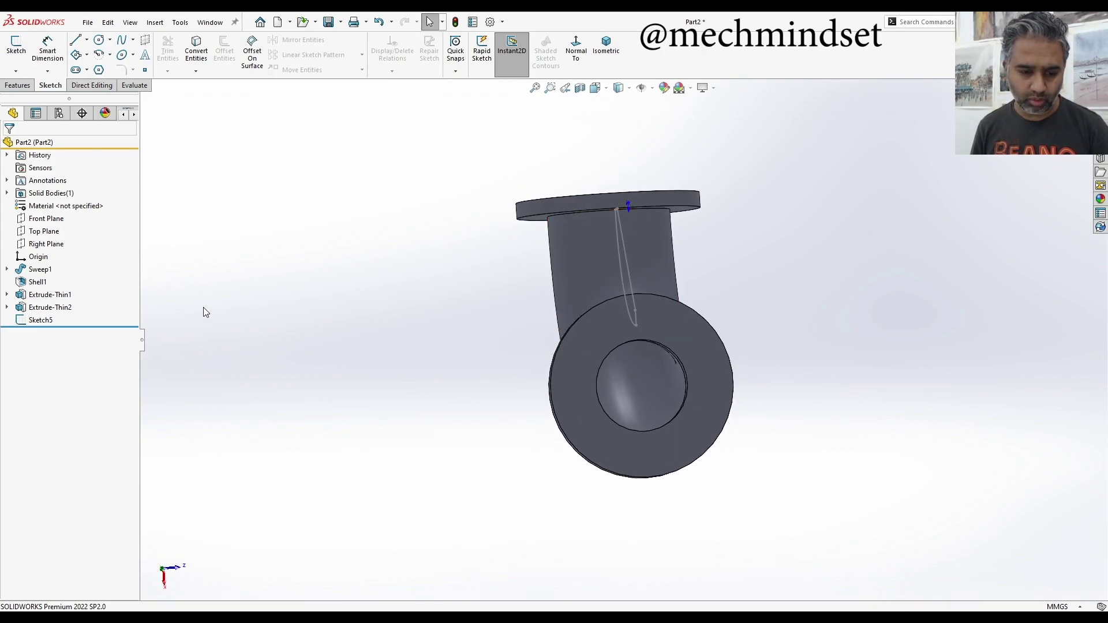
click(17, 85)
click(20, 49)
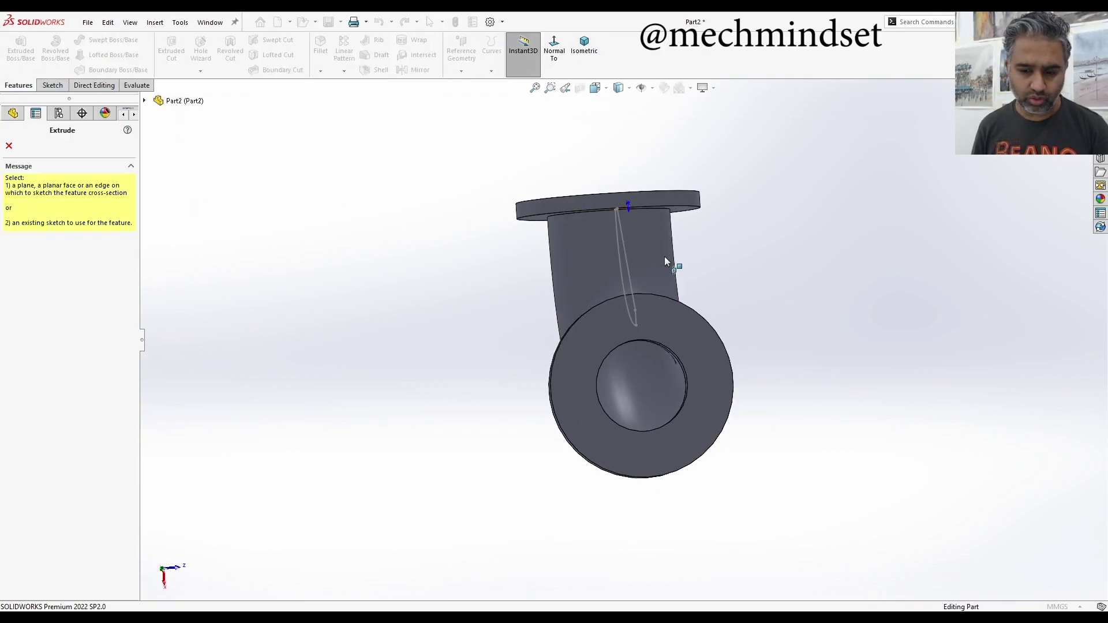
click(622, 238)
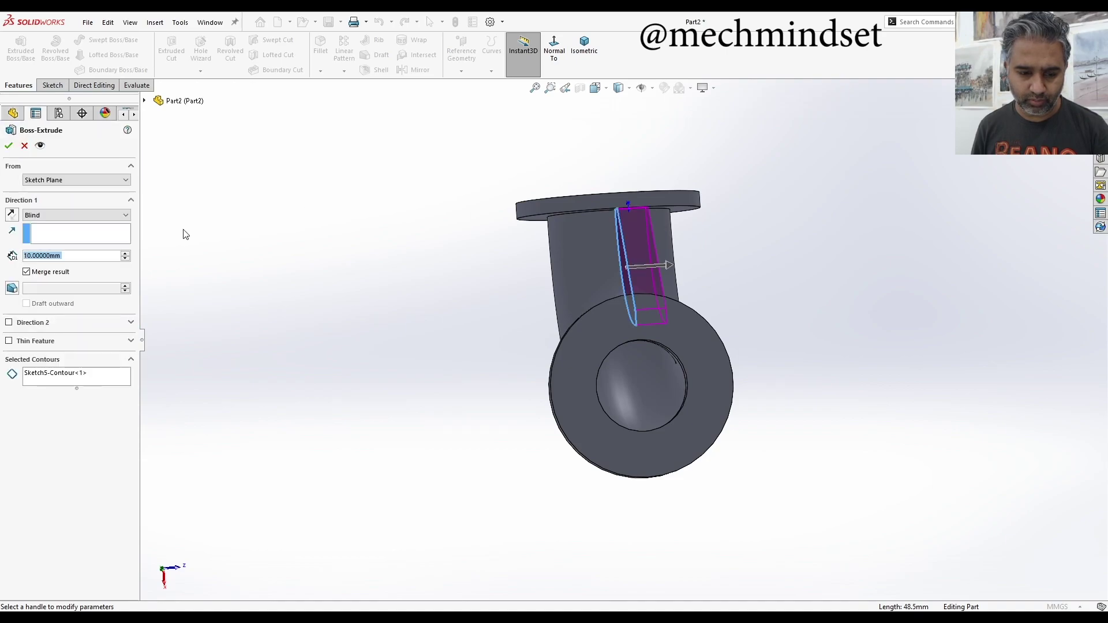
click(92, 215)
click(69, 272)
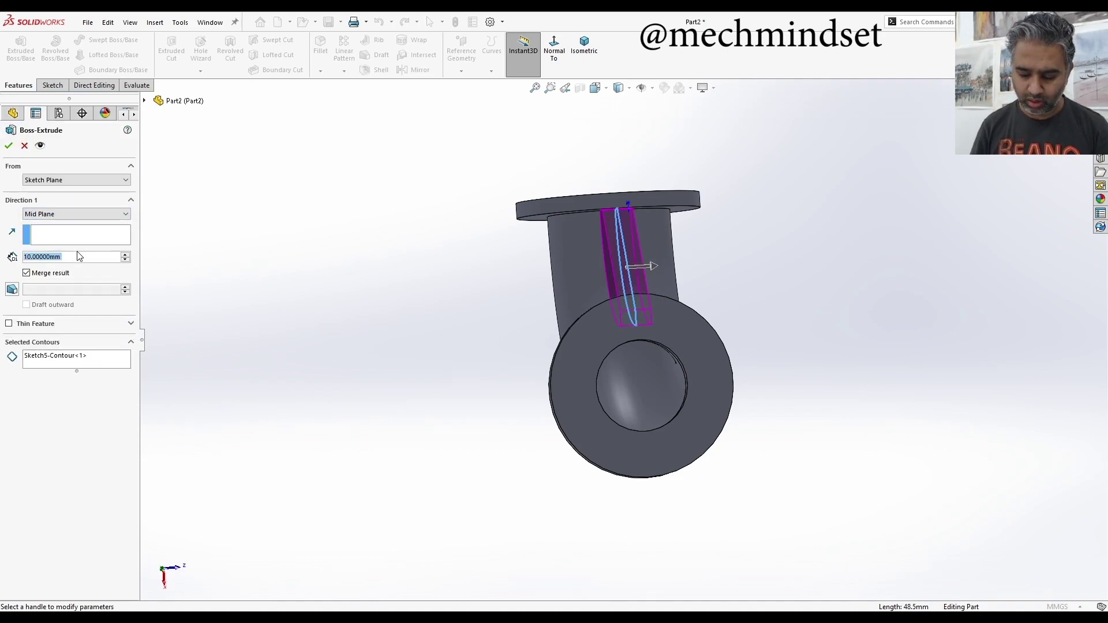
text(5)
key(Return)
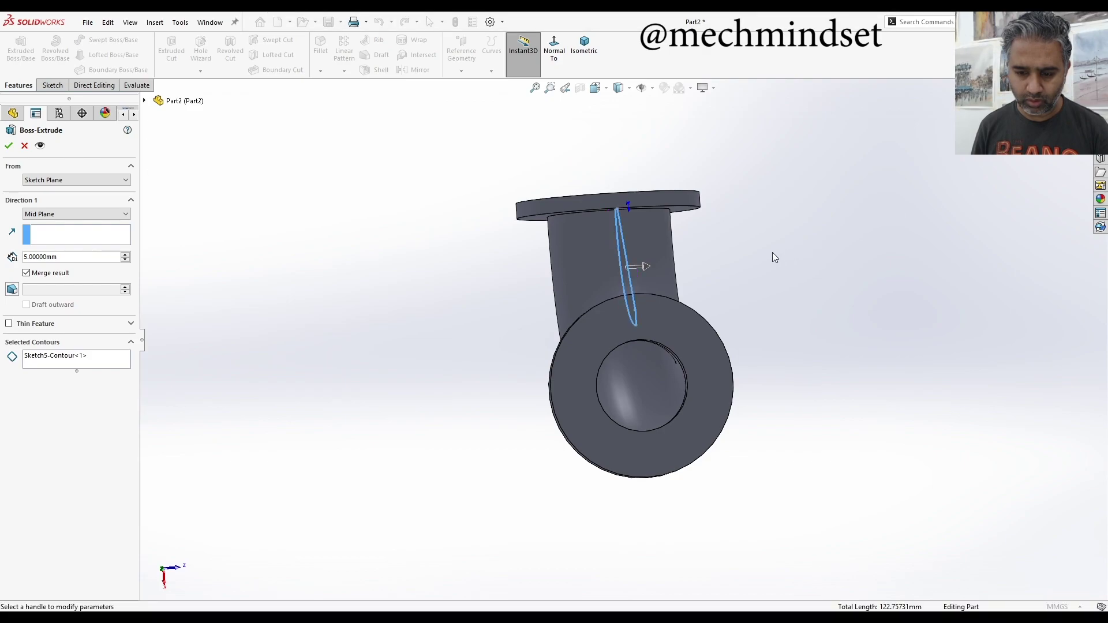
Clear the web extrusion's selected contour, turn off Merge result, and finish the 5 mm mid-plane extrusion
click(52, 357)
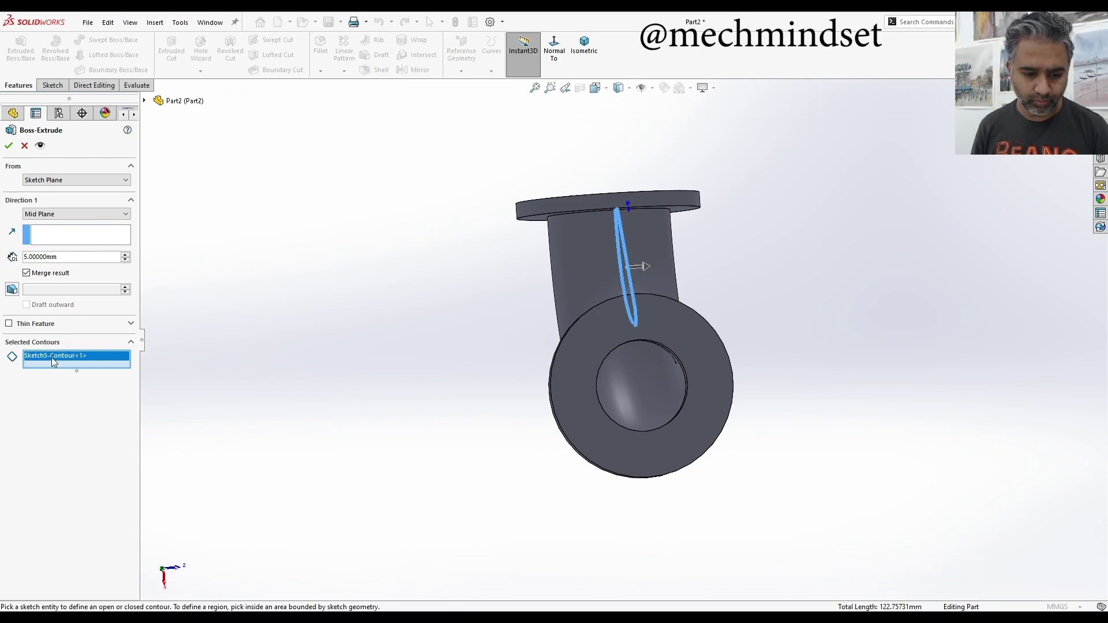
key(Delete)
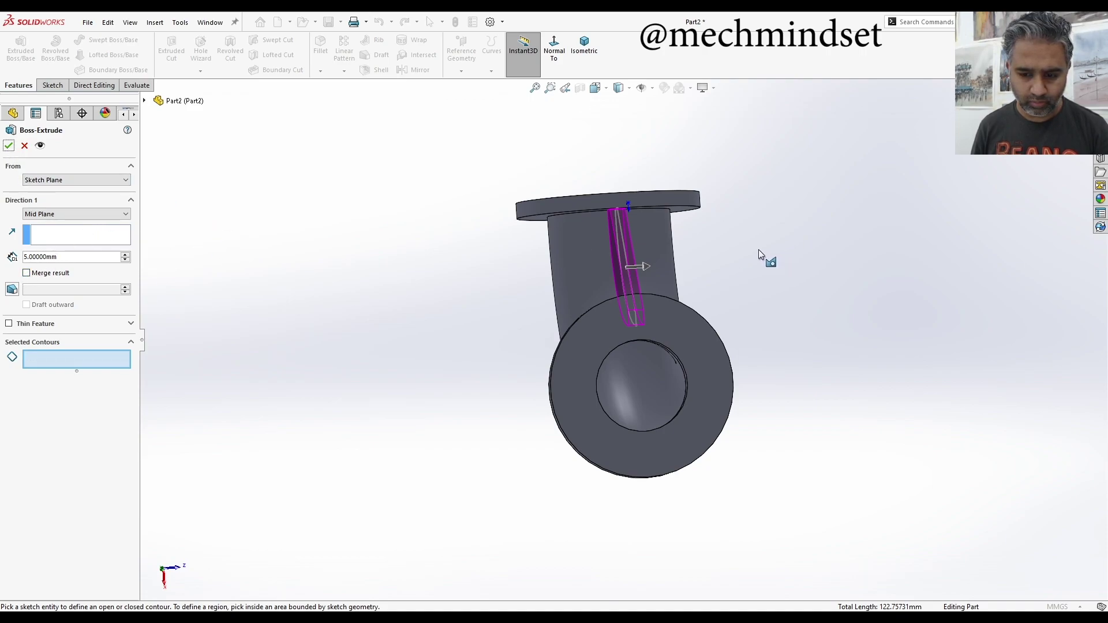
key(Return)
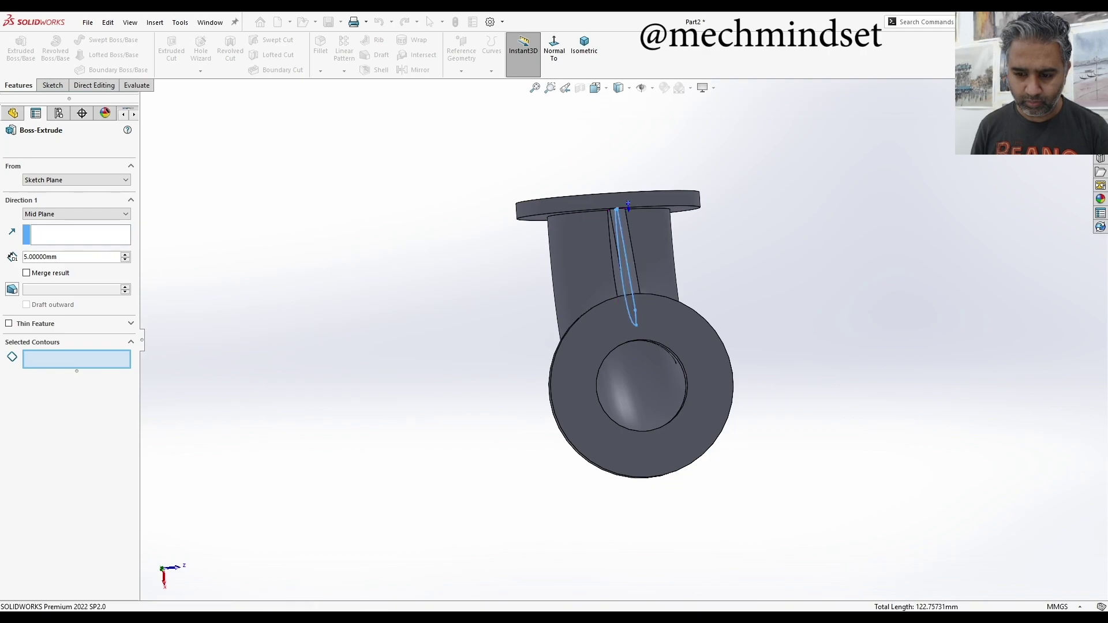
click(830, 227)
middle_drag(829, 226, 582, 360)
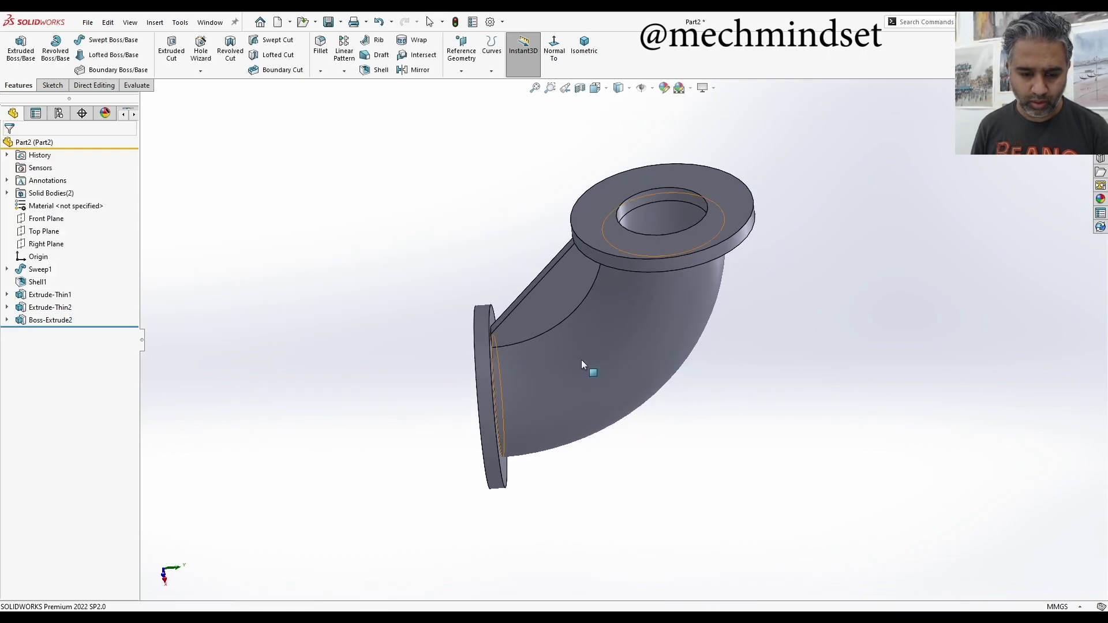
Reopen the first end flange's thin extrusion and accept it with Merge result enabled
click(65, 296)
click(78, 261)
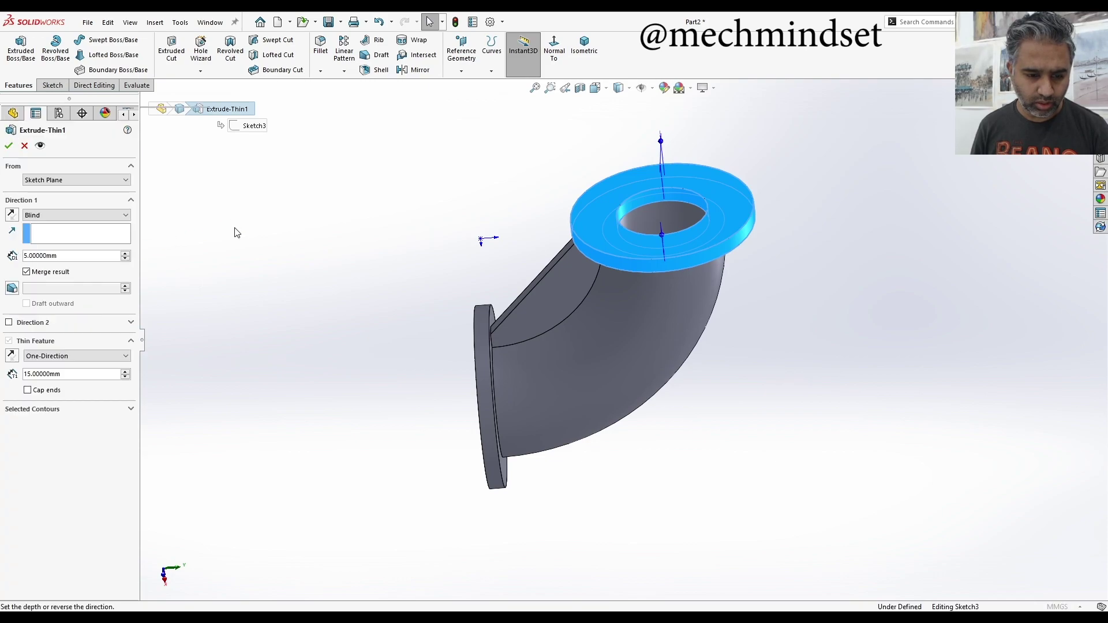
click(27, 271)
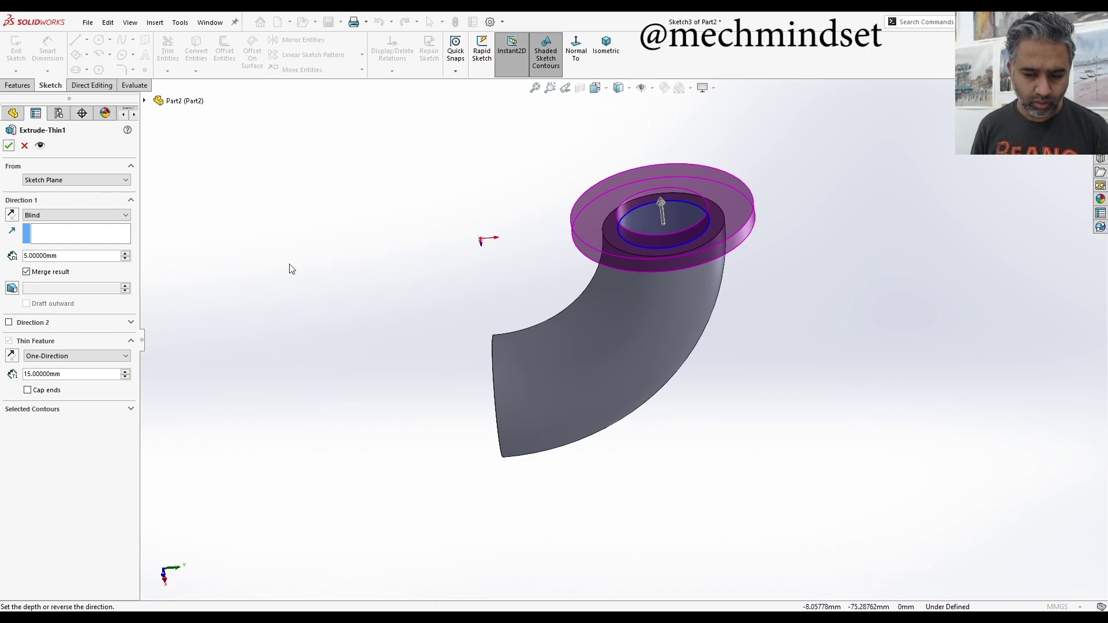
key(Return)
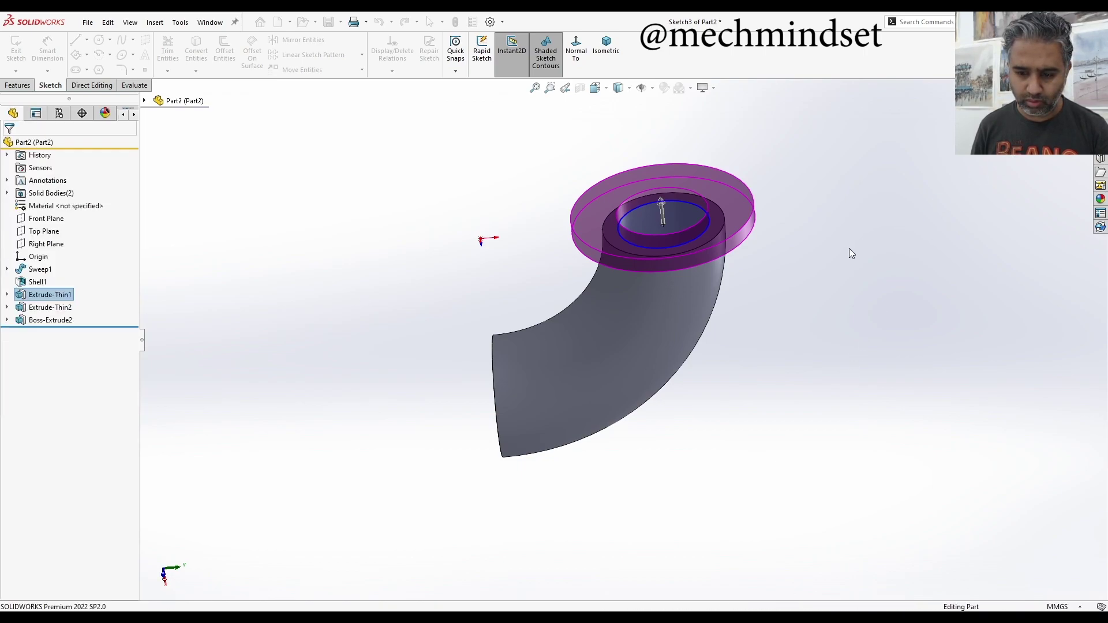
Apply a metal appearance from the appearance library to the flanged elbow
mouse_move(836, 256)
middle_down()
mouse_move(746, 293)
mouse_move(743, 311)
mouse_move(782, 259)
mouse_move(769, 279)
middle_up()
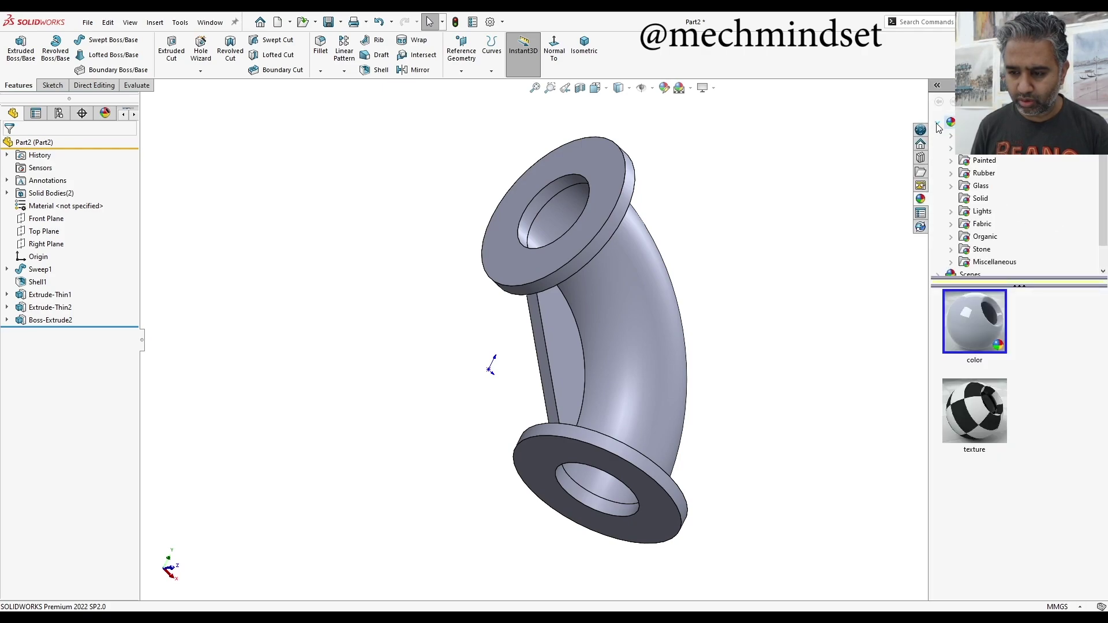
click(951, 149)
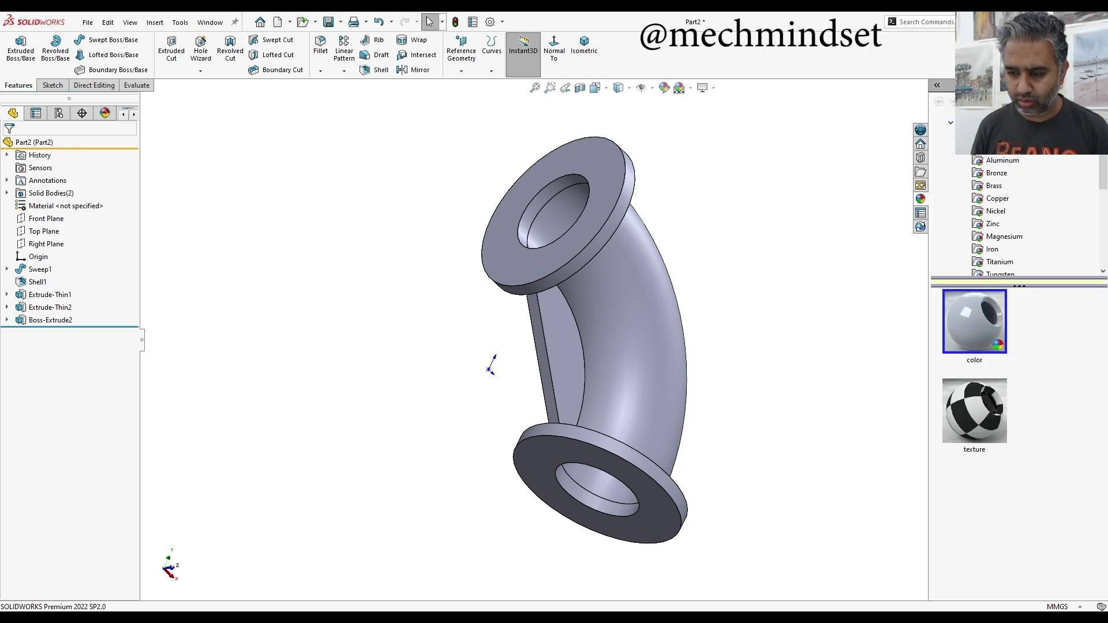
click(993, 136)
drag(945, 332, 690, 307)
mouse_move(745, 245)
middle_down()
mouse_move(716, 239)
mouse_move(761, 202)
mouse_move(895, 316)
mouse_move(816, 247)
mouse_move(653, 291)
mouse_move(787, 350)
mouse_move(767, 294)
mouse_move(674, 272)
mouse_move(724, 316)
mouse_move(825, 287)
mouse_move(804, 306)
mouse_move(815, 228)
mouse_move(796, 302)
mouse_move(821, 379)
mouse_move(787, 361)
mouse_move(774, 376)
mouse_move(742, 314)
mouse_move(601, 279)
middle_up()
Turn on realistic reflective rendering for the elbow in the view settings
click(713, 91)
click(720, 106)
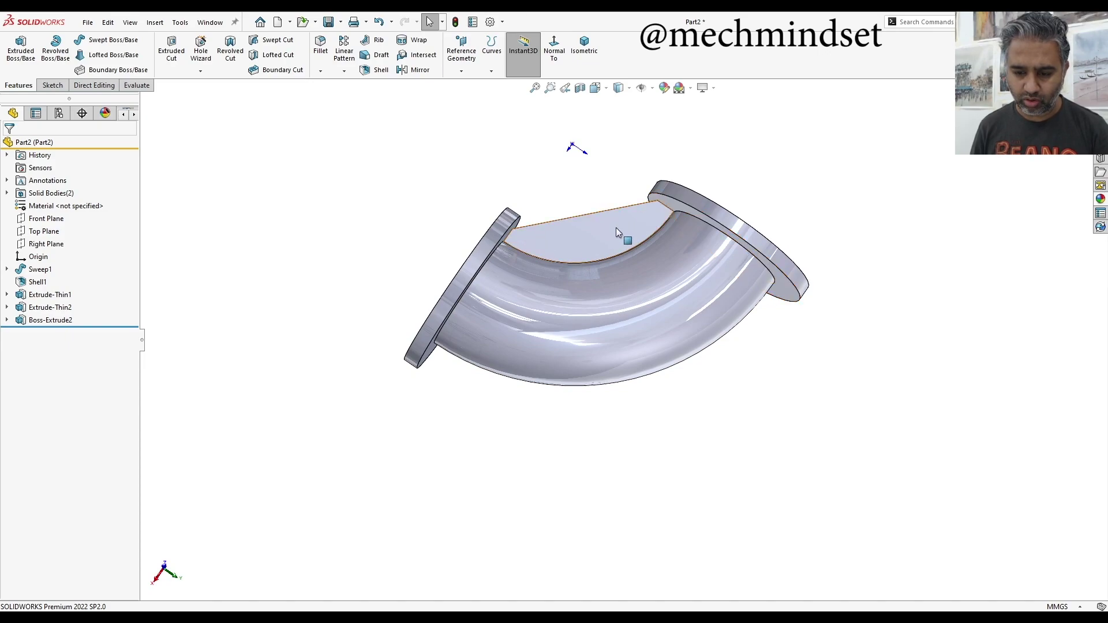
middle_drag(729, 363, 629, 315)
ctrl+middle_drag(776, 395, 738, 376)
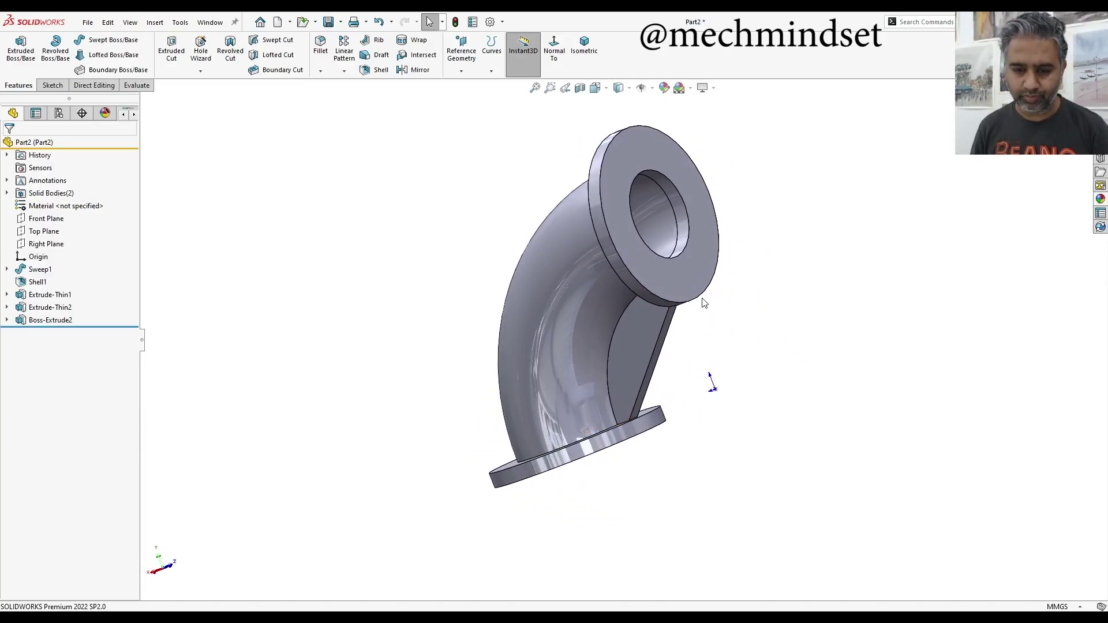